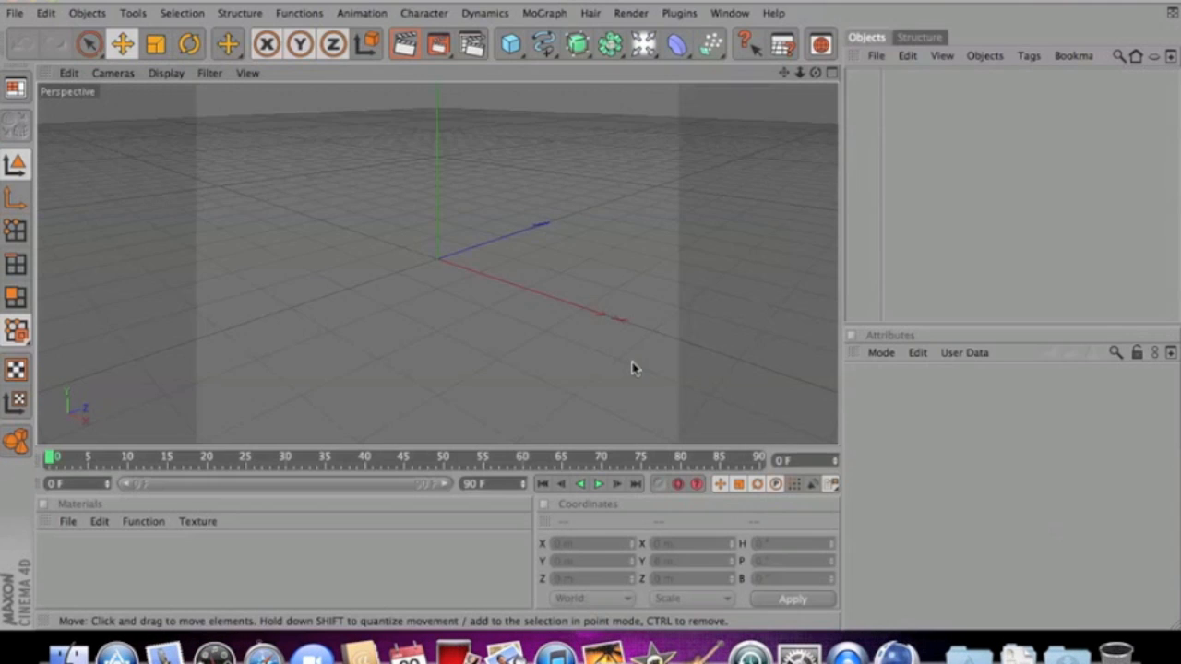
Create a text spline reading "The1ManOutside" and shift it along the X axis to about -198 m
click(543, 43)
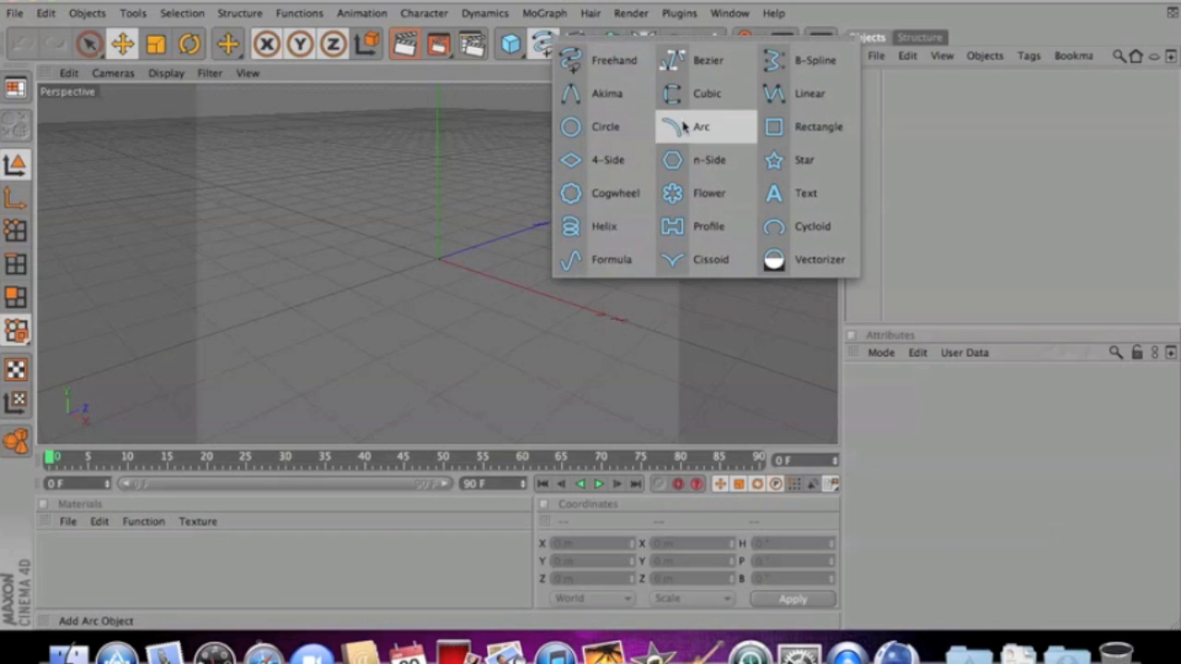
click(793, 193)
click(914, 463)
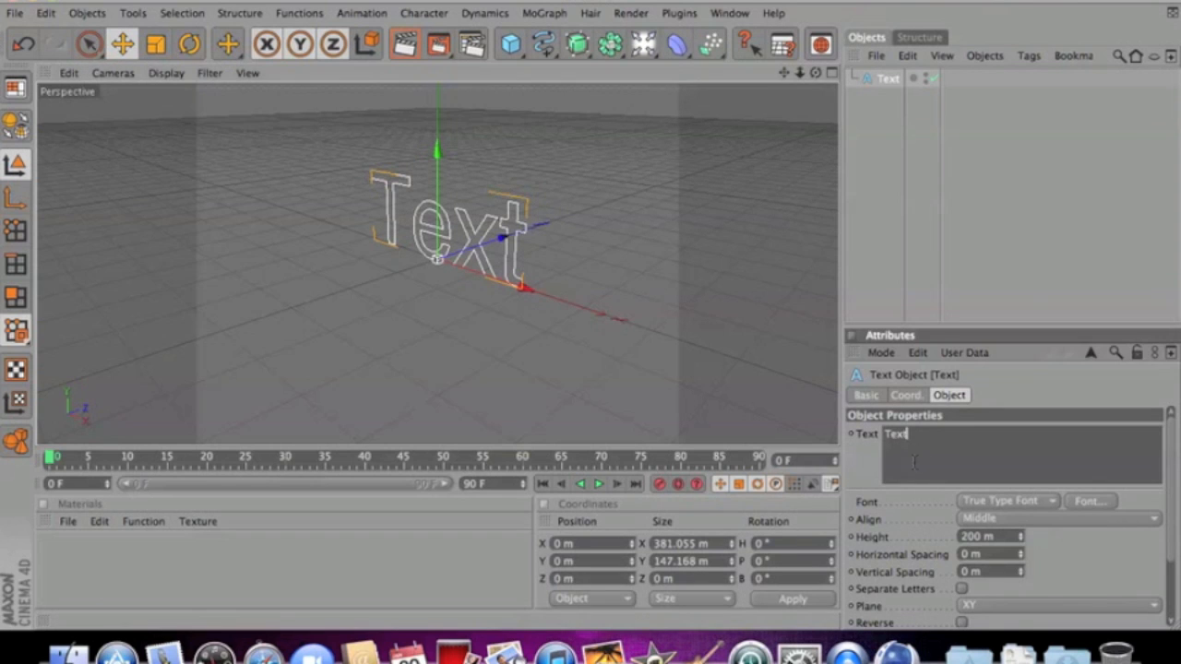
text(The1ManOutside)
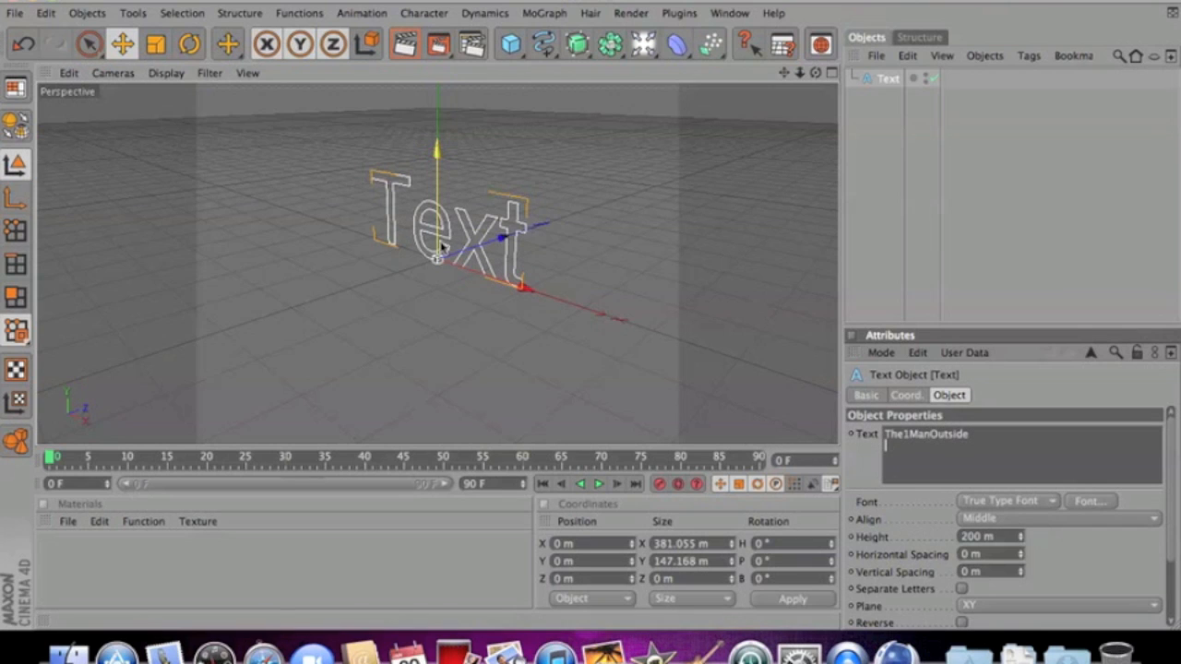
drag(489, 281, 464, 272)
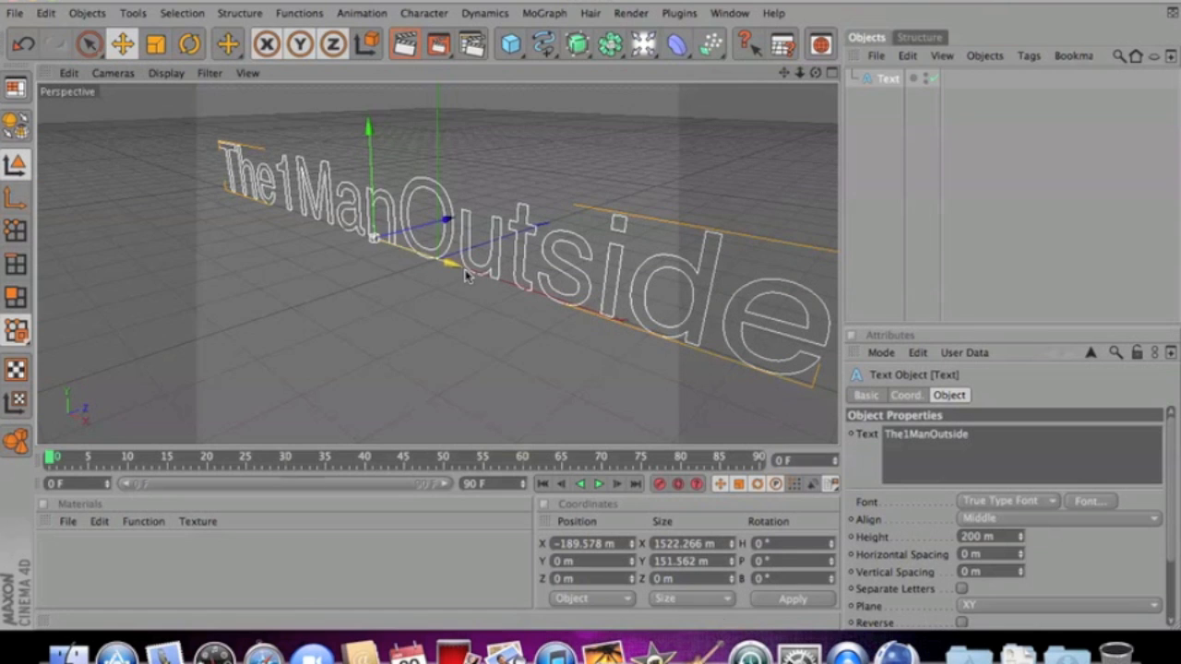
drag(462, 276, 457, 275)
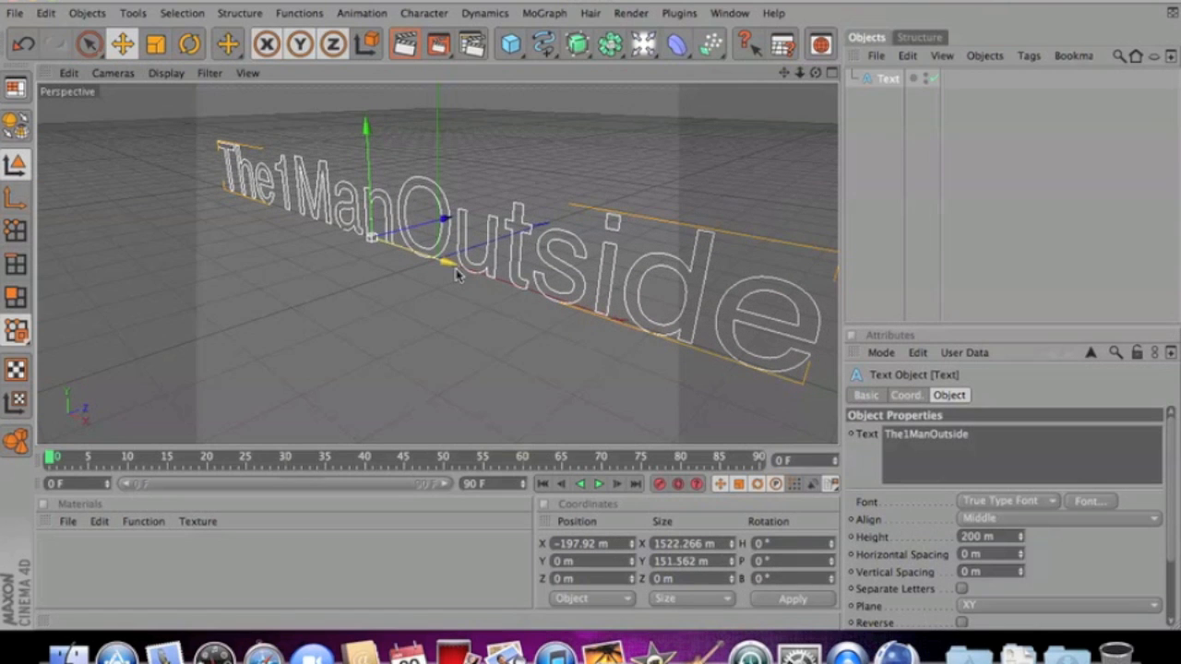
Add an Extrude NURBS object to the scene
mouse_move(815, 73)
mouse_down()
mouse_move(867, 76)
mouse_move(728, 72)
mouse_move(844, 69)
mouse_move(734, 65)
mouse_move(817, 83)
mouse_up()
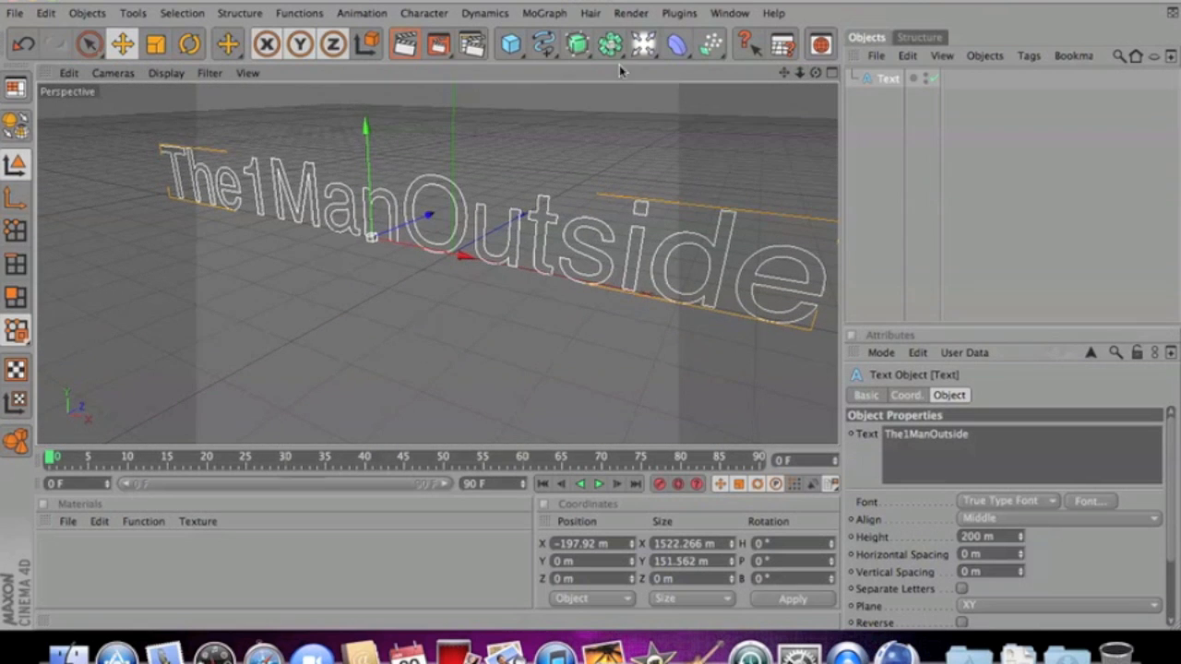
drag(576, 44, 763, 71)
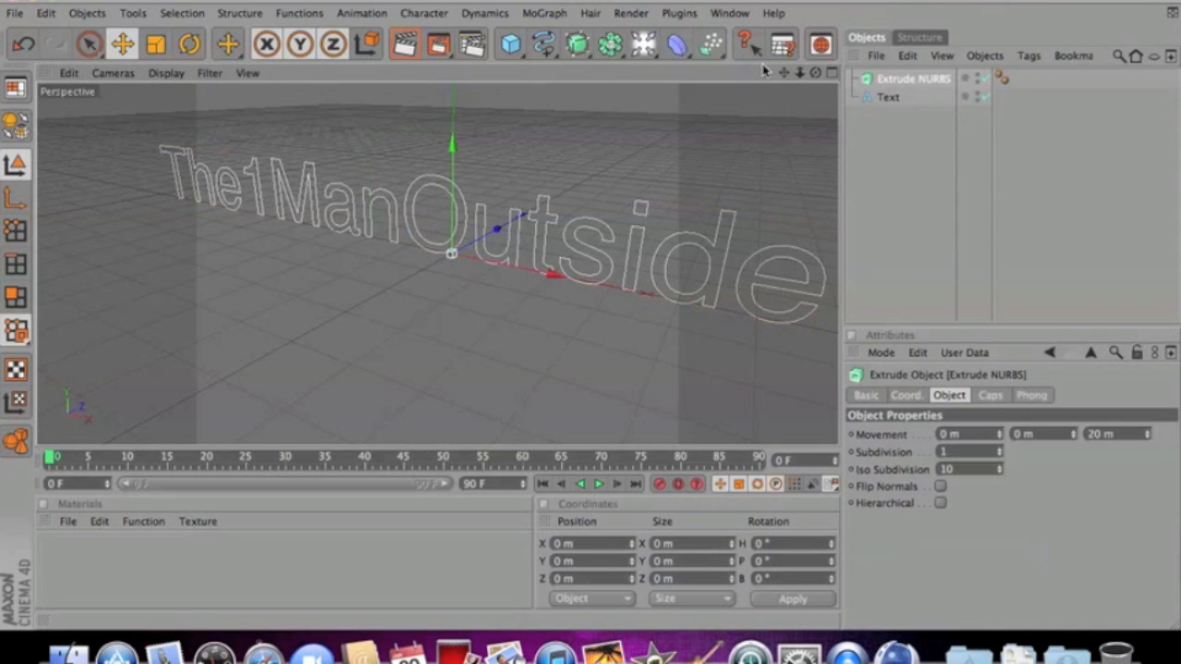
Rename the text spline object as The1ManOutside and make it a child of the Extrude NURBS
click(888, 97)
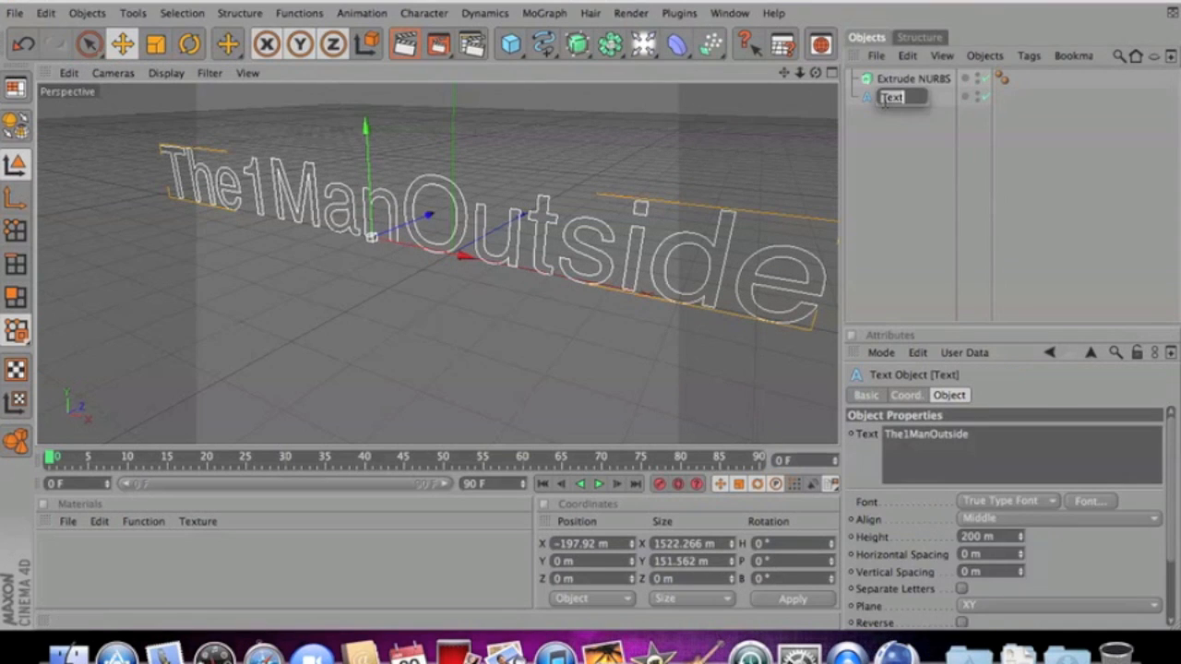
text(The1Man)
text(Outside)
key(Return)
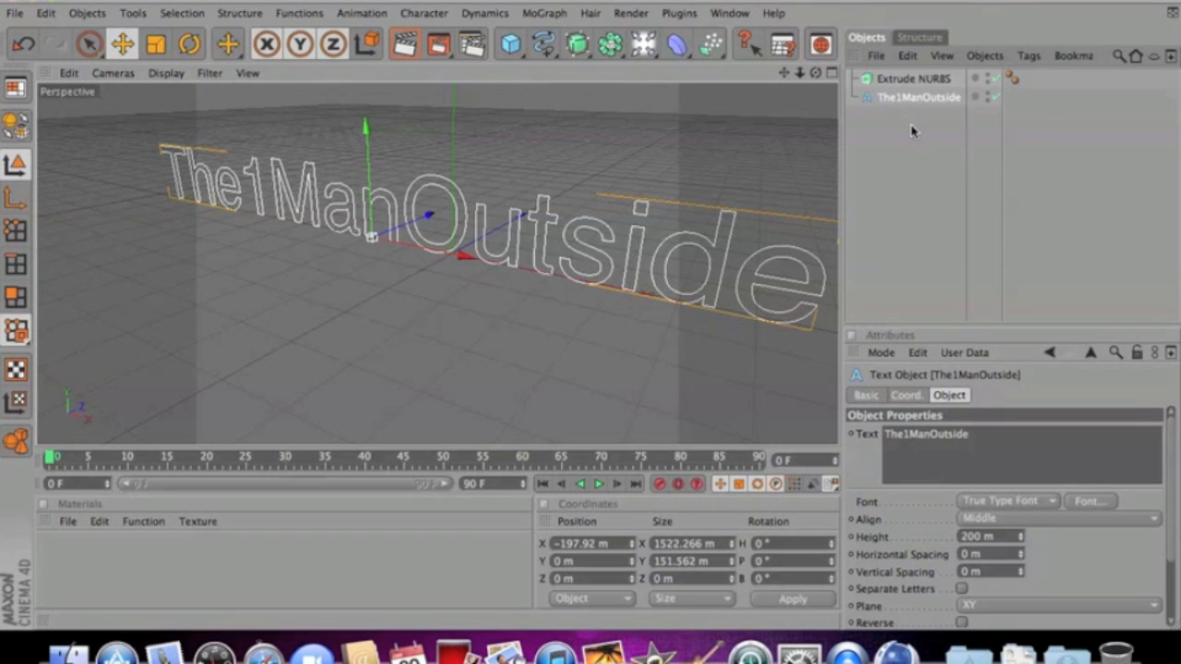
drag(907, 99, 908, 80)
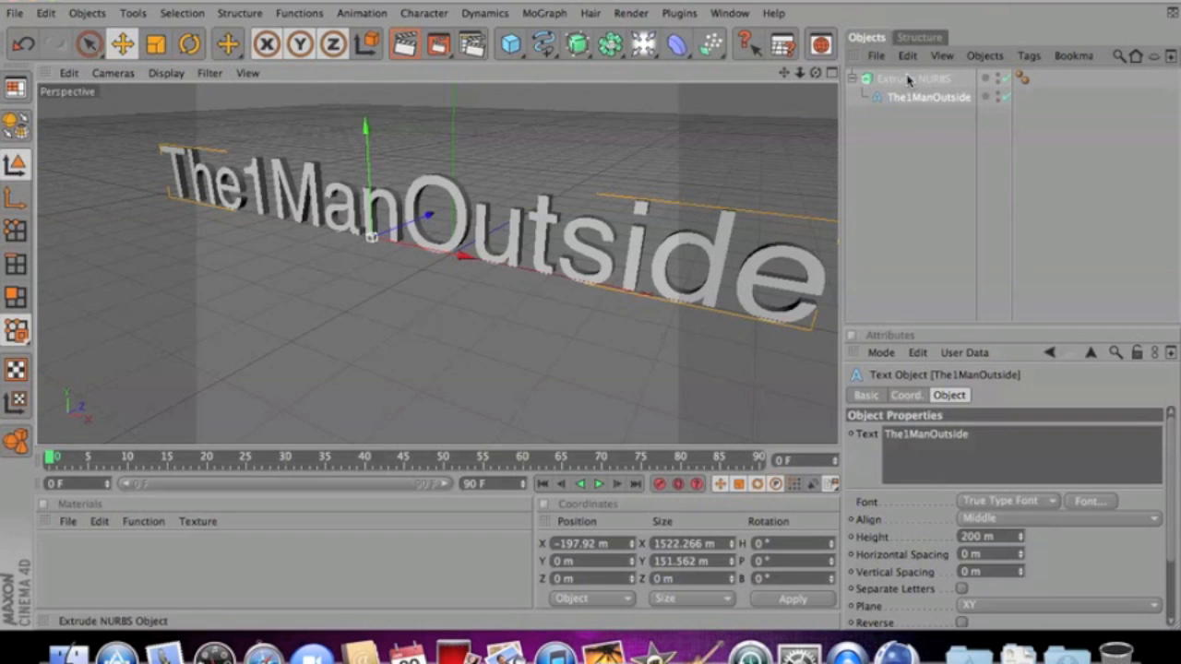
Create a red material with colour R 235, G 29, B 29 and apply it to the extruded text
mouse_move(816, 73)
mouse_down()
mouse_move(701, 66)
mouse_move(876, 74)
mouse_move(817, 76)
mouse_up()
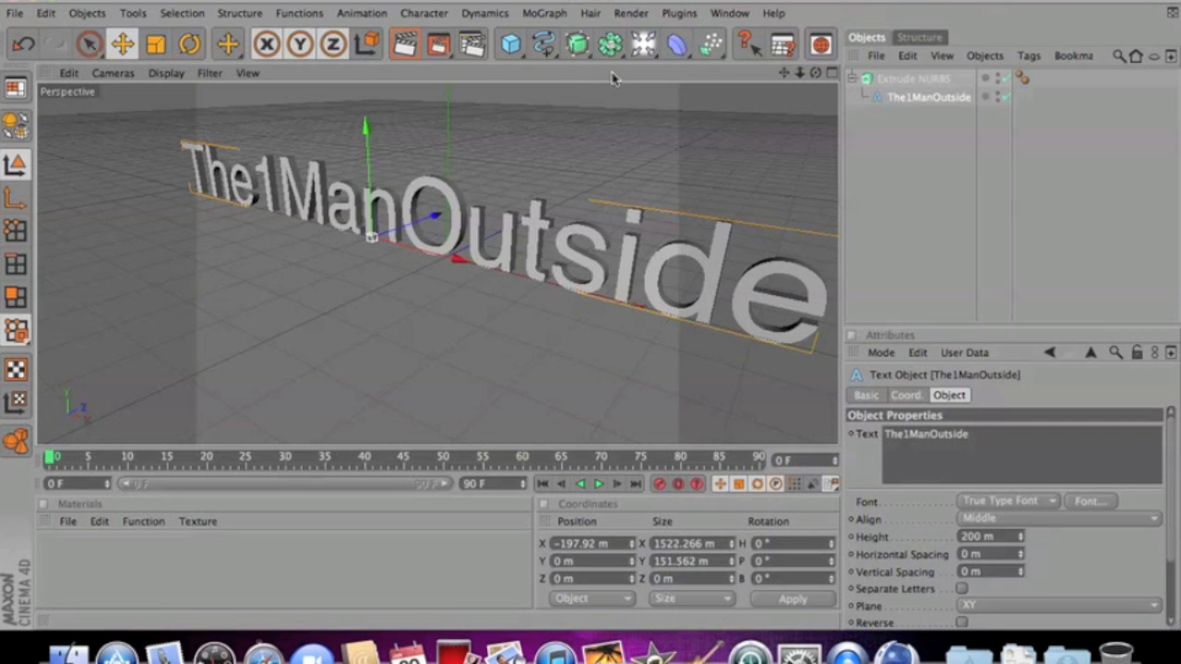
click(71, 524)
click(148, 313)
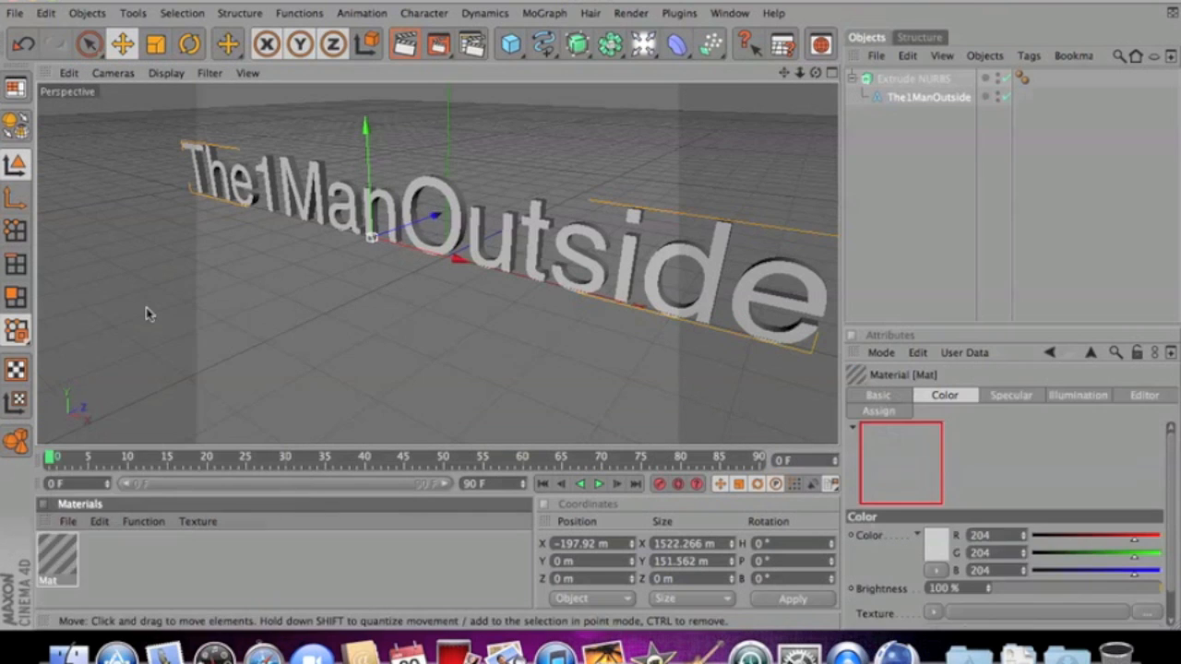
double_click(52, 555)
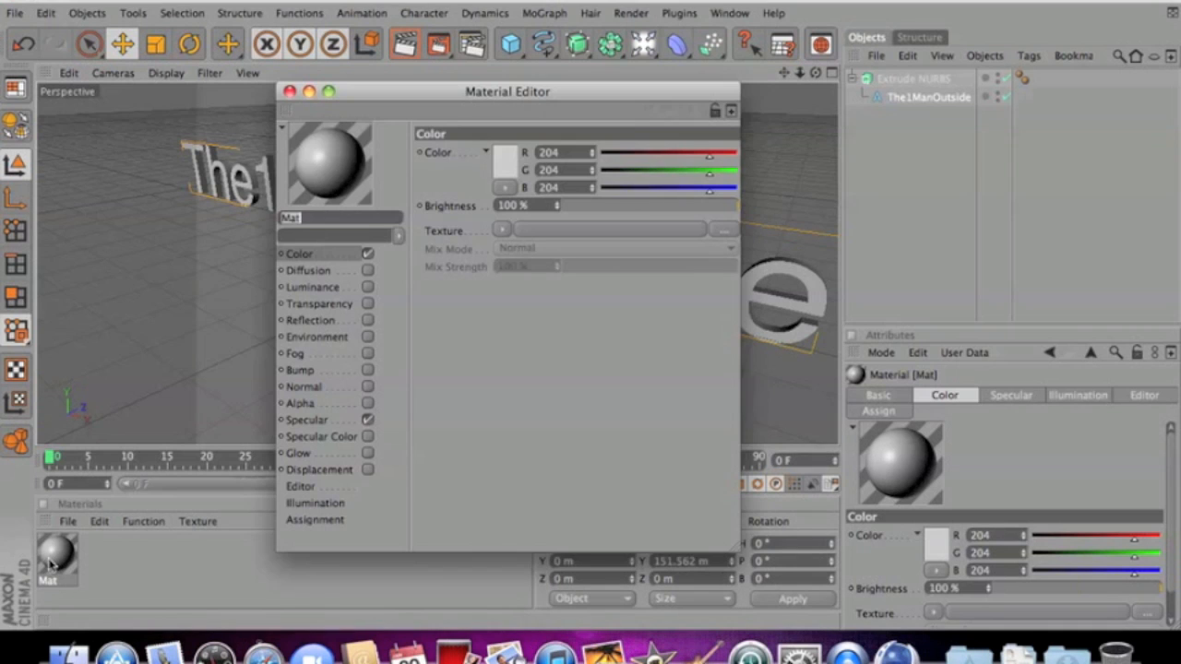
click(616, 171)
click(616, 188)
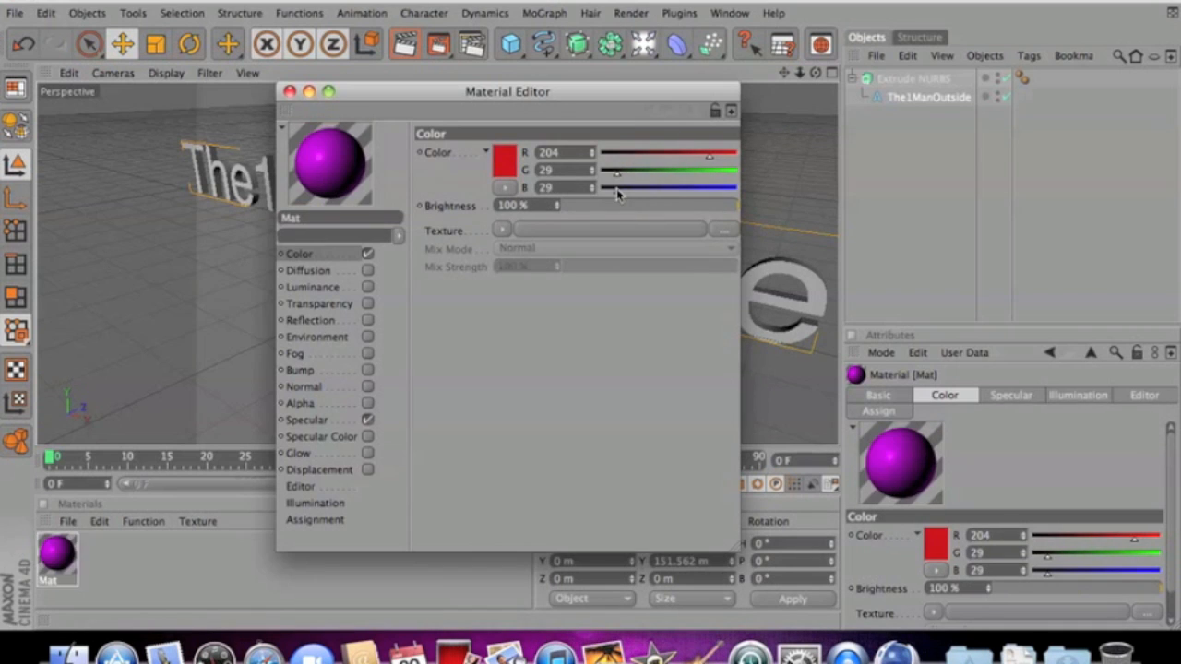
drag(708, 162, 766, 158)
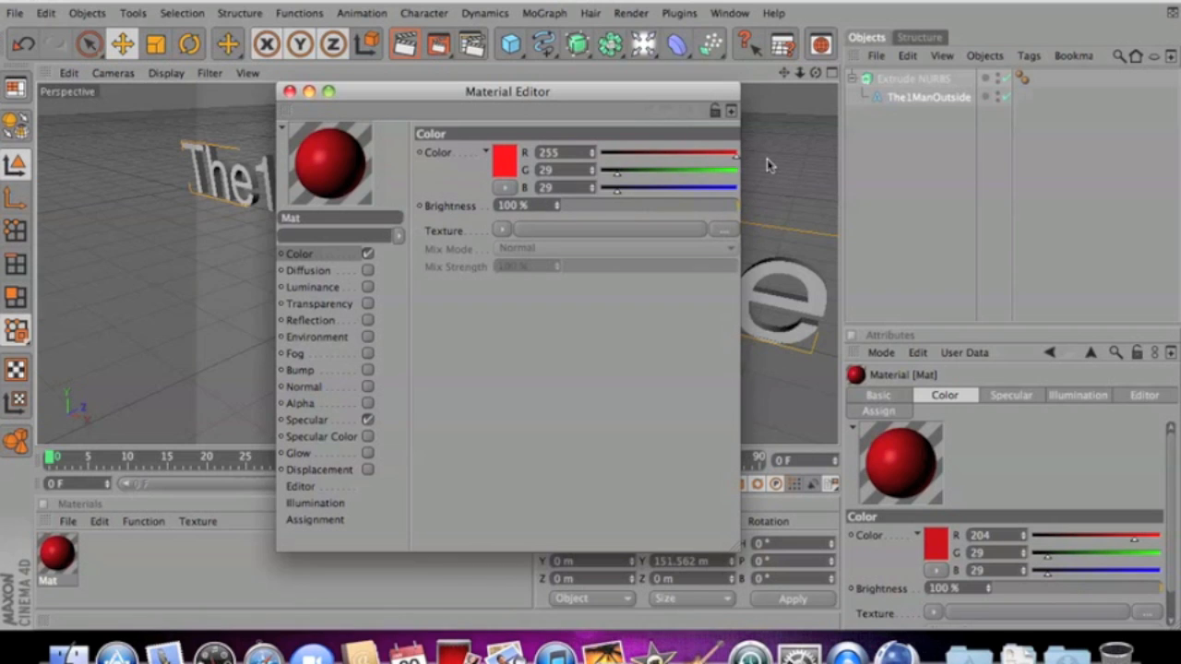
drag(736, 162, 726, 163)
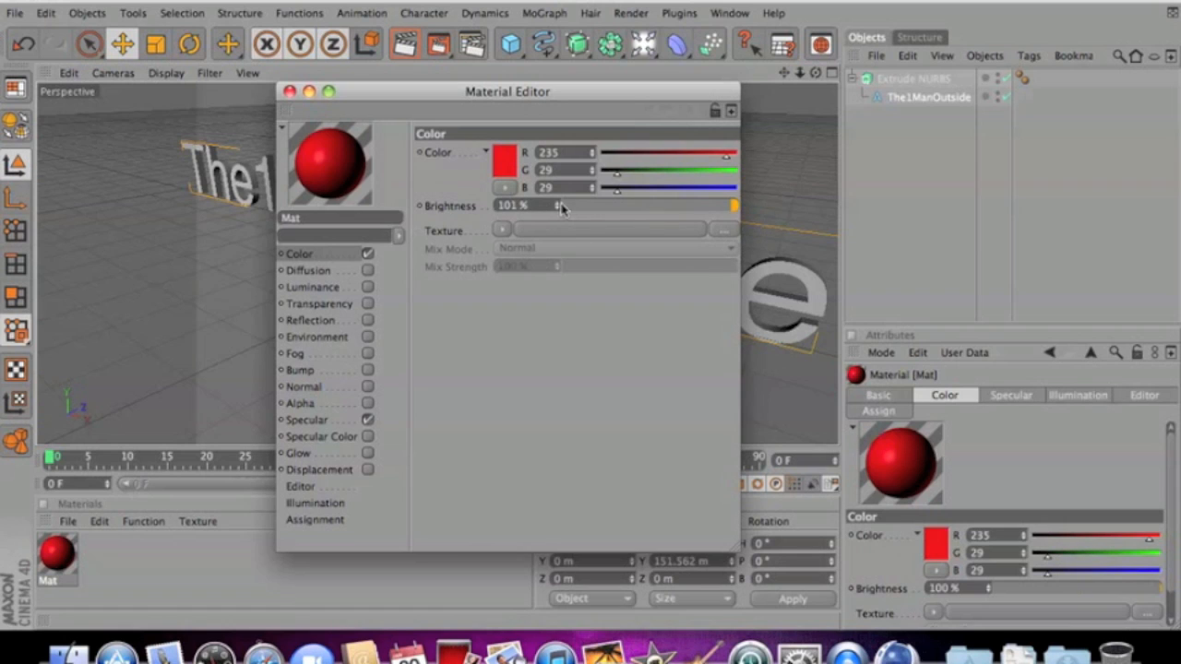
mouse_move(556, 204)
mouse_down()
mouse_move(561, 186)
mouse_move(561, 208)
mouse_up()
click(289, 91)
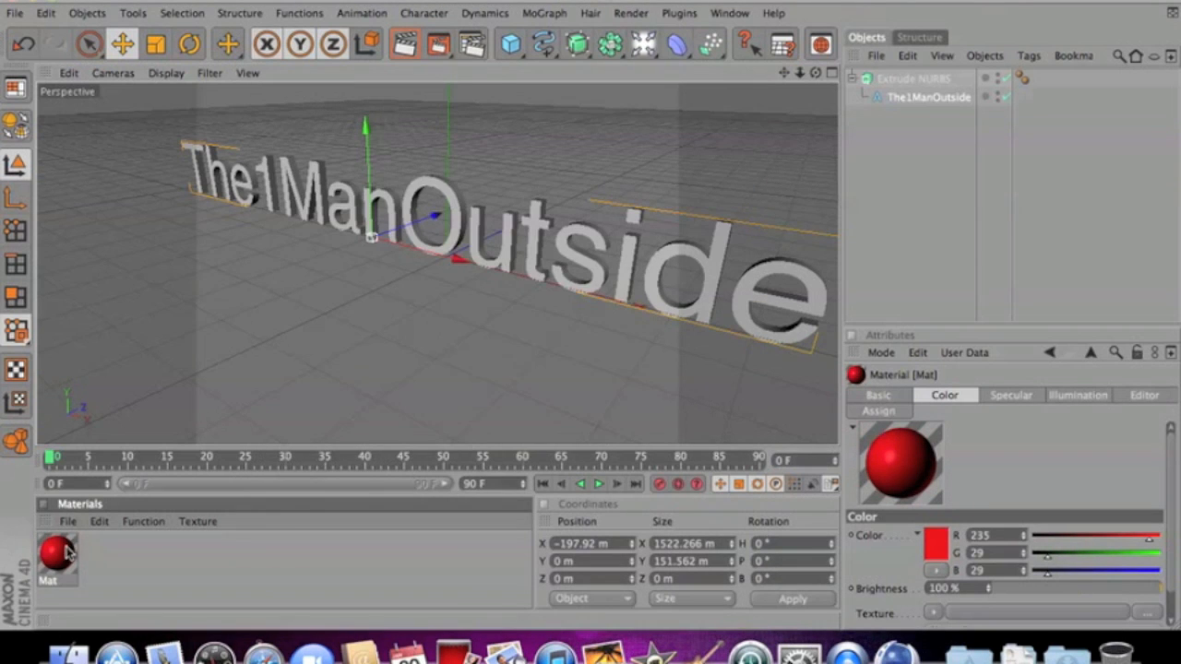
drag(64, 551, 463, 226)
Add an omni light and place it in front of the text at about Y 141 m and Z -570 m
mouse_move(817, 74)
mouse_down()
mouse_move(719, 78)
mouse_move(817, 73)
mouse_up()
drag(645, 48, 675, 56)
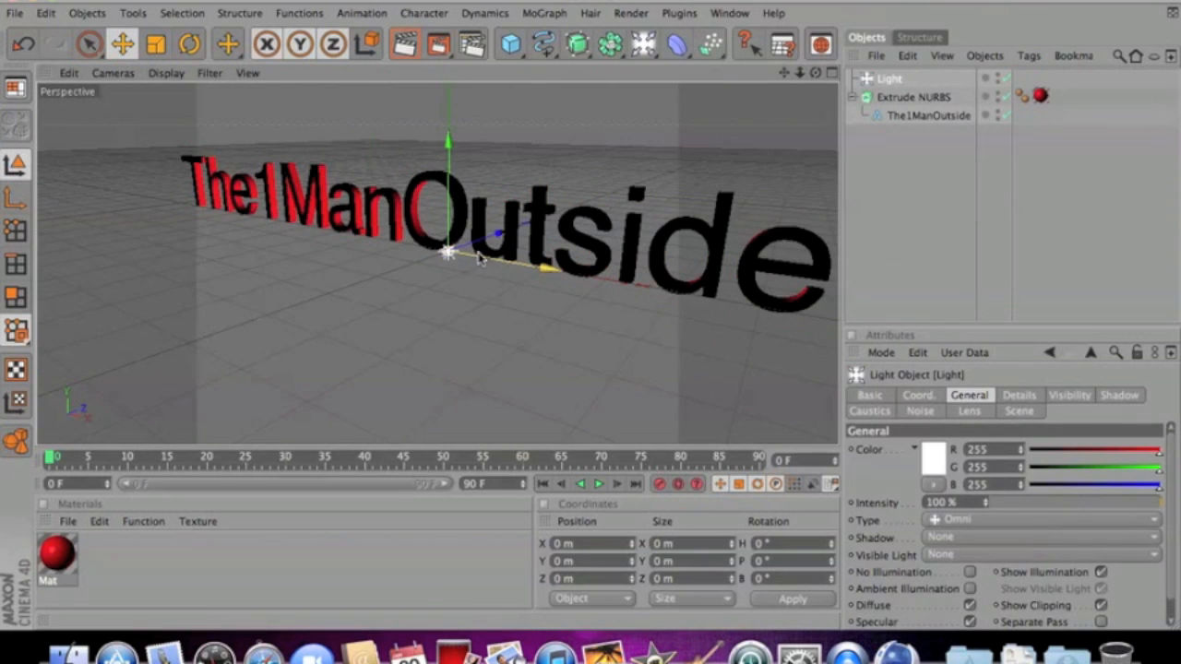
drag(481, 246, 214, 333)
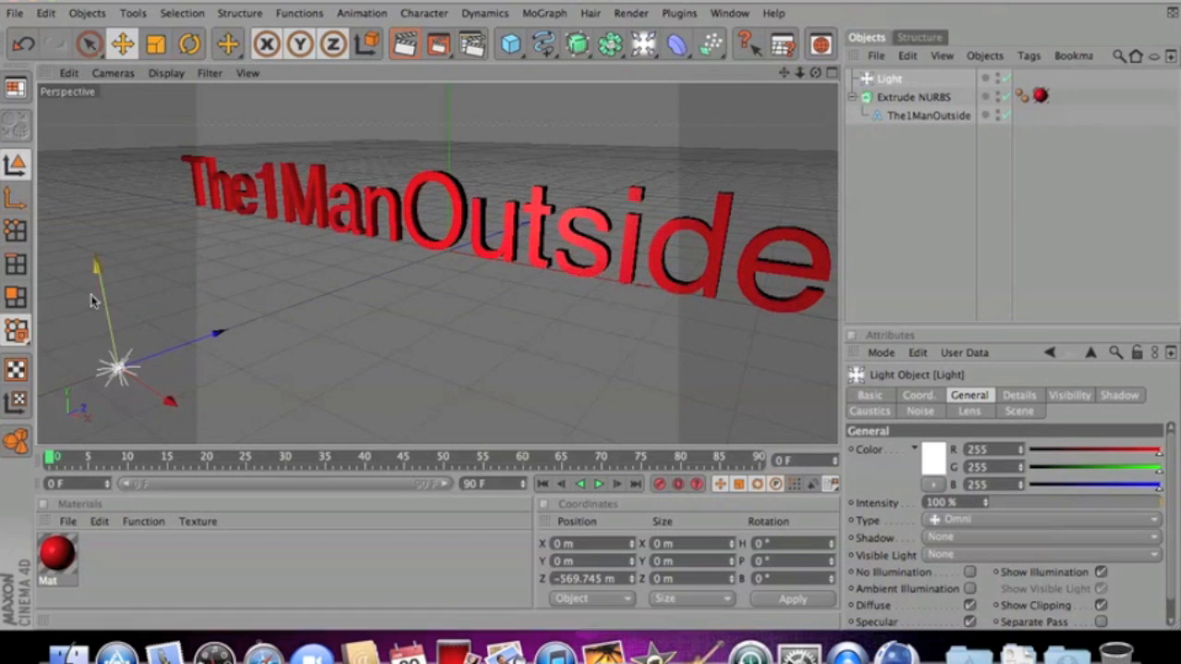
drag(103, 299, 77, 170)
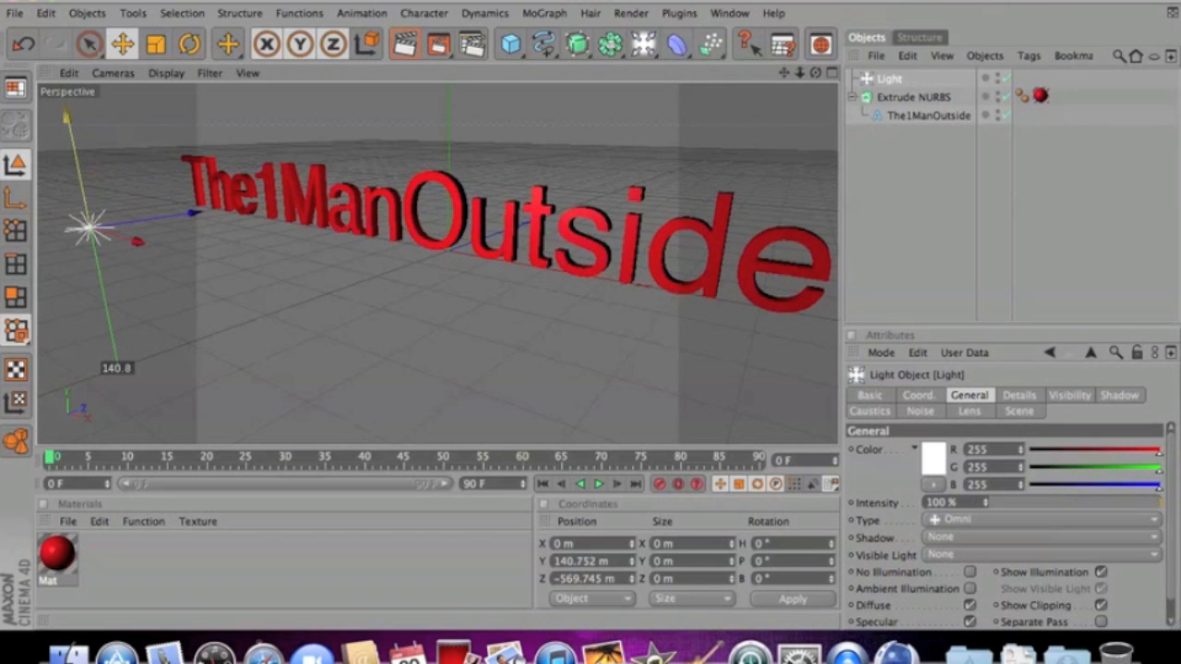
Add a camera, make it the active scene camera and widen its view to a focal length of about 23
mouse_move(815, 72)
mouse_down()
mouse_move(784, 76)
mouse_move(815, 72)
mouse_move(798, 79)
mouse_up()
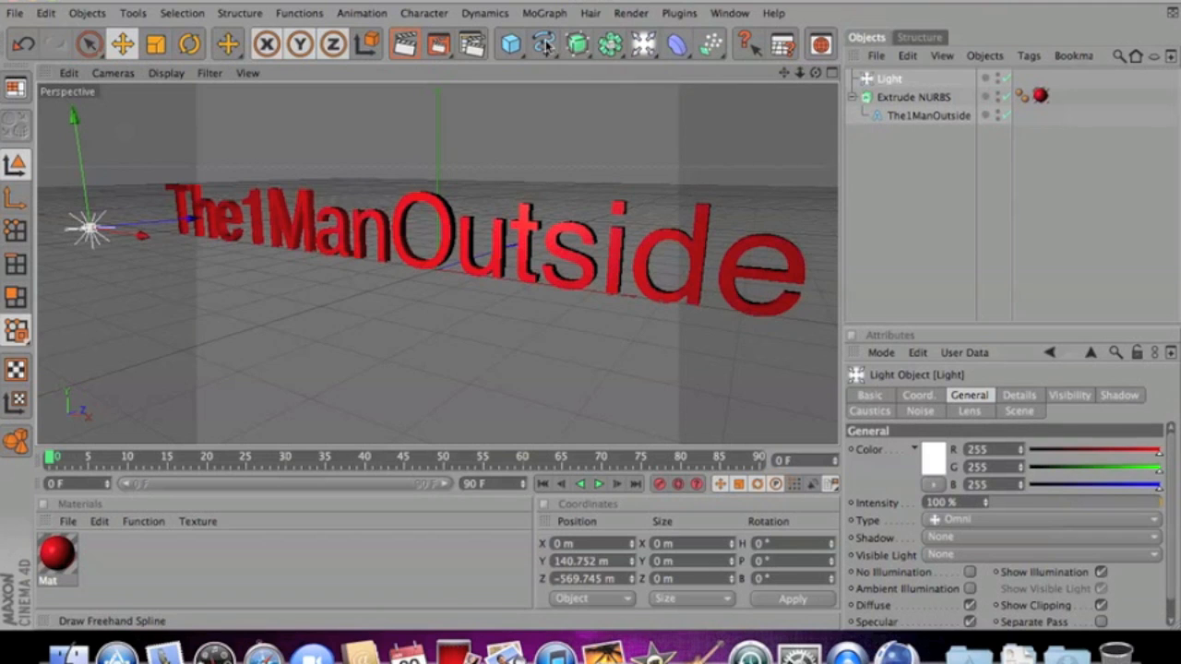
click(643, 43)
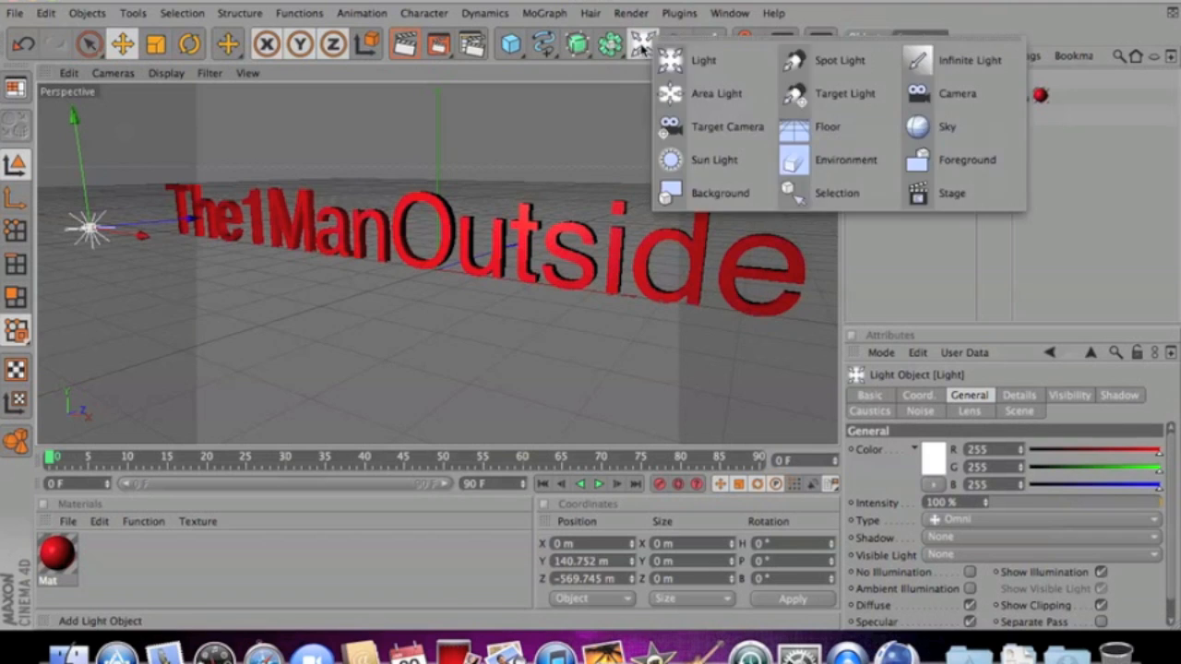
click(930, 104)
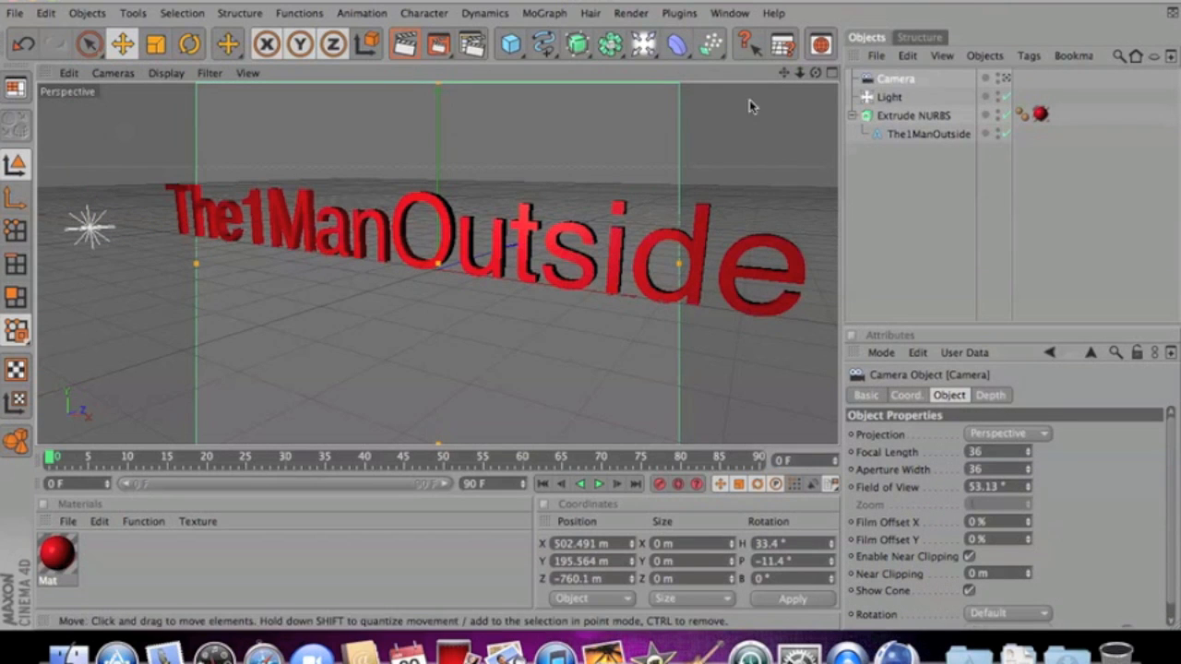
click(111, 77)
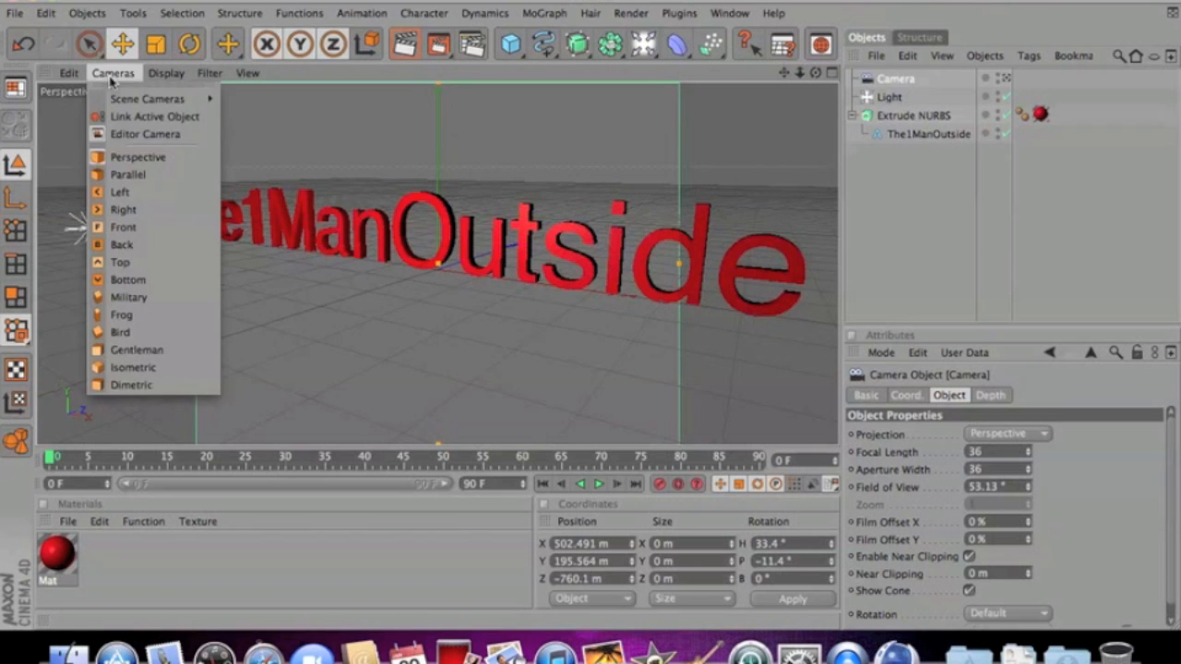
mouse_move(141, 107)
click(236, 99)
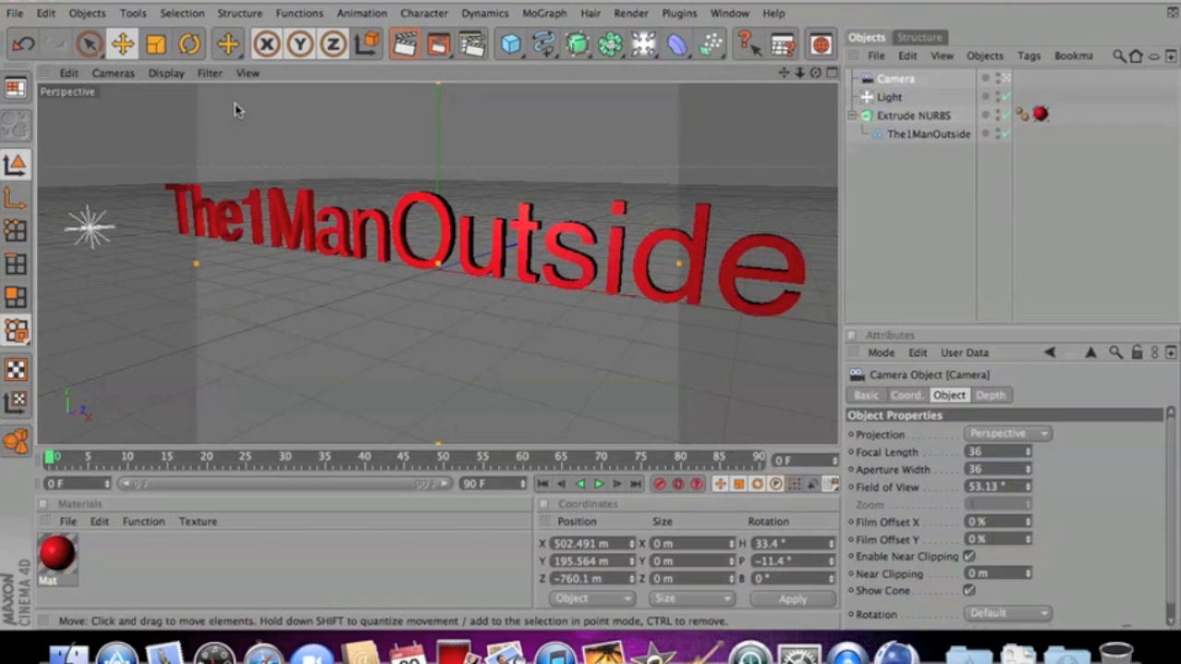
drag(197, 264, 96, 263)
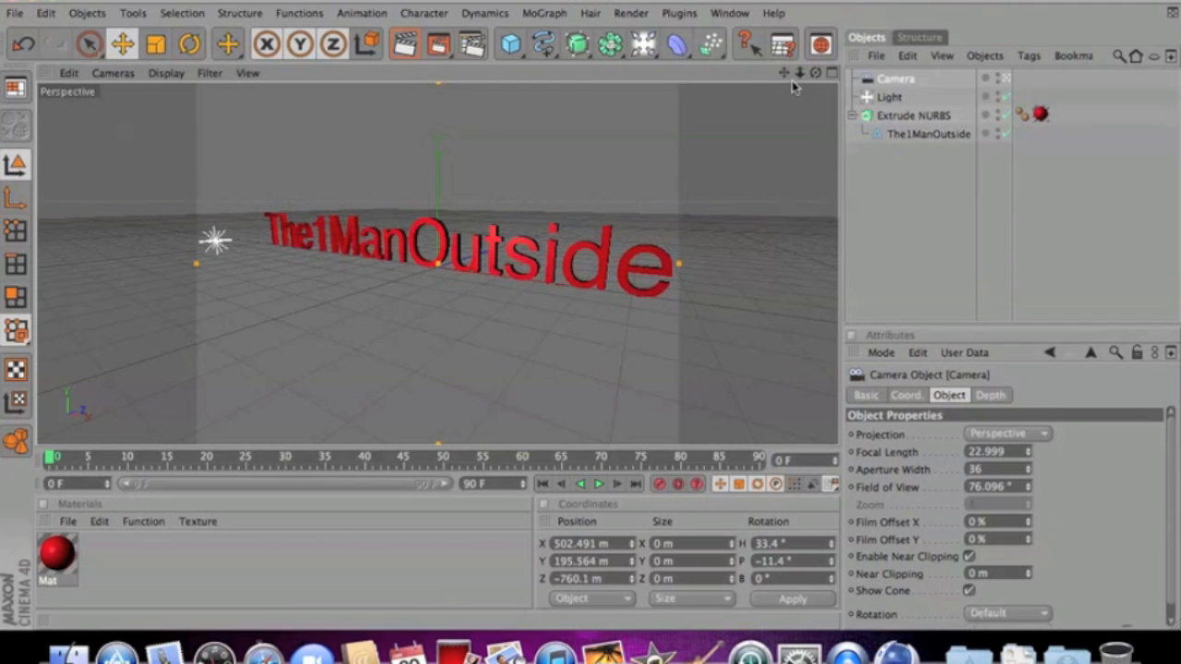
Move the camera straight through the text to about X -44, Y 74, Z -8 m and record a keyframe at frame 0
drag(815, 73, 787, 74)
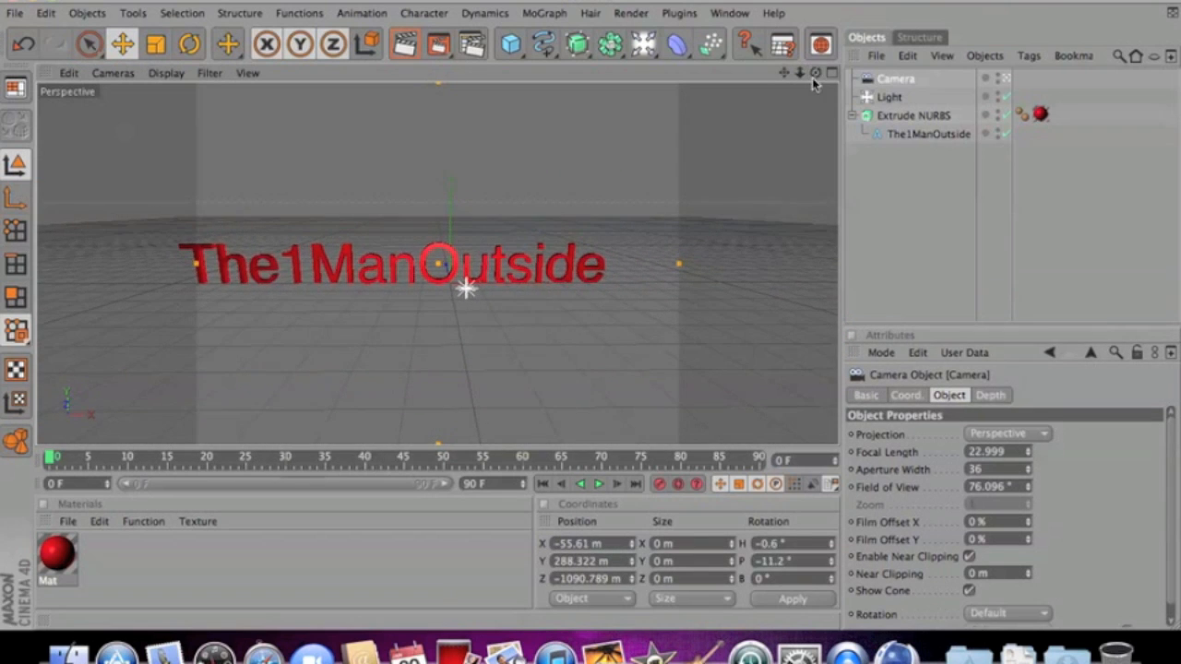
drag(799, 73, 821, 73)
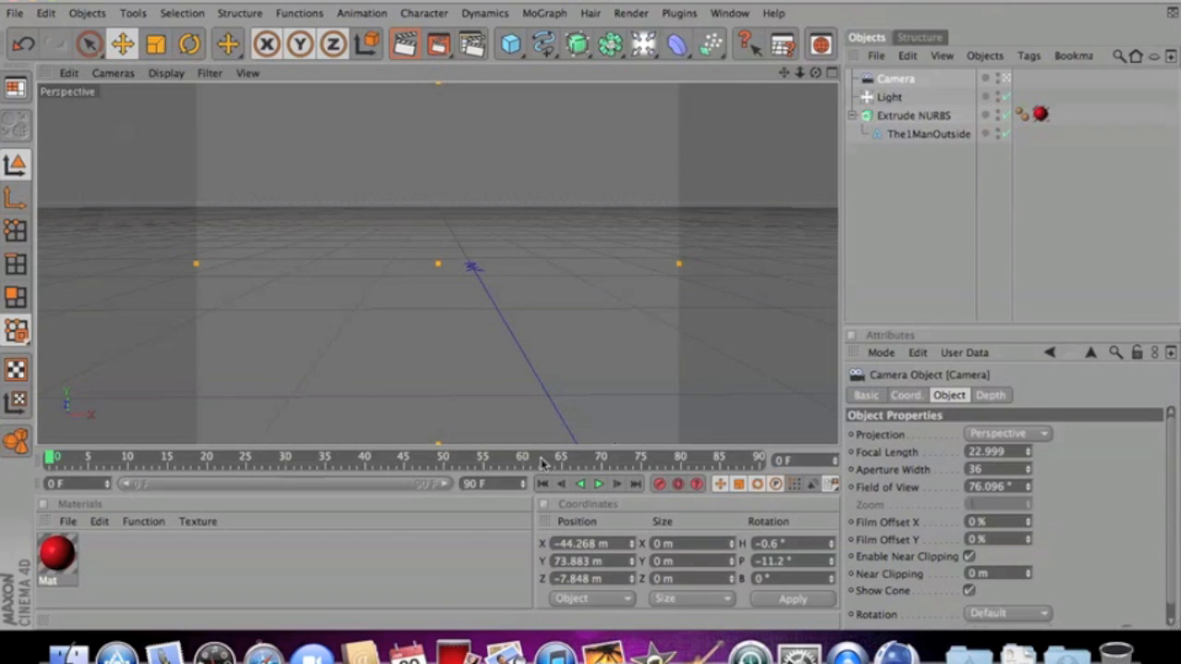
click(660, 486)
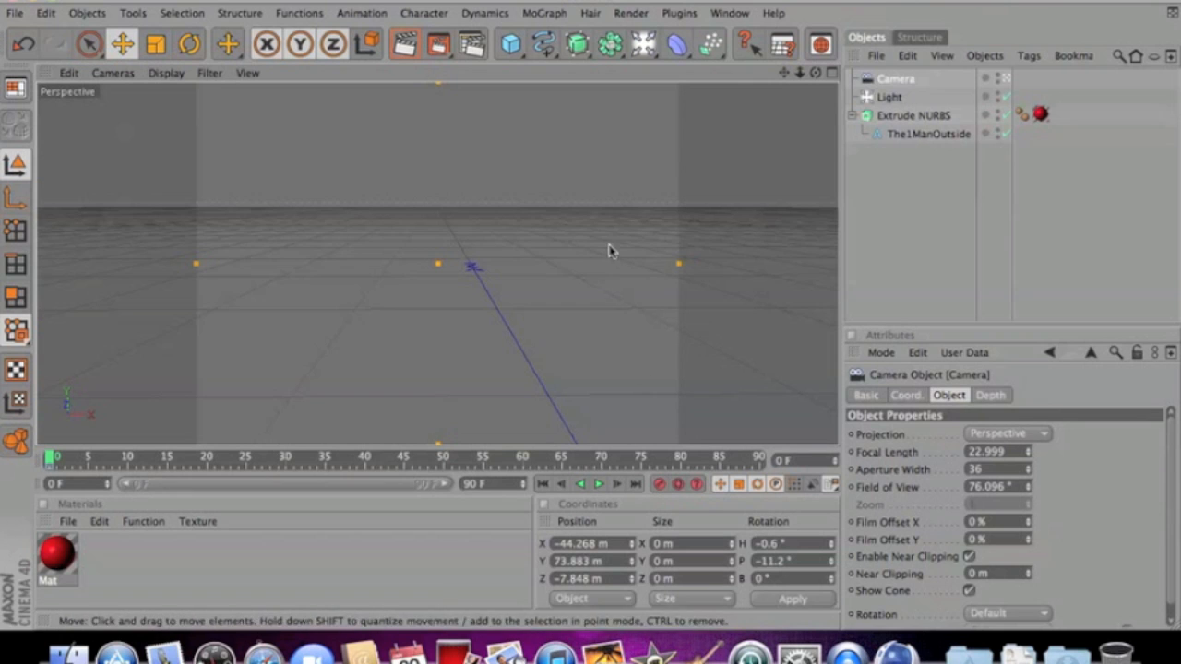
drag(801, 74, 604, 75)
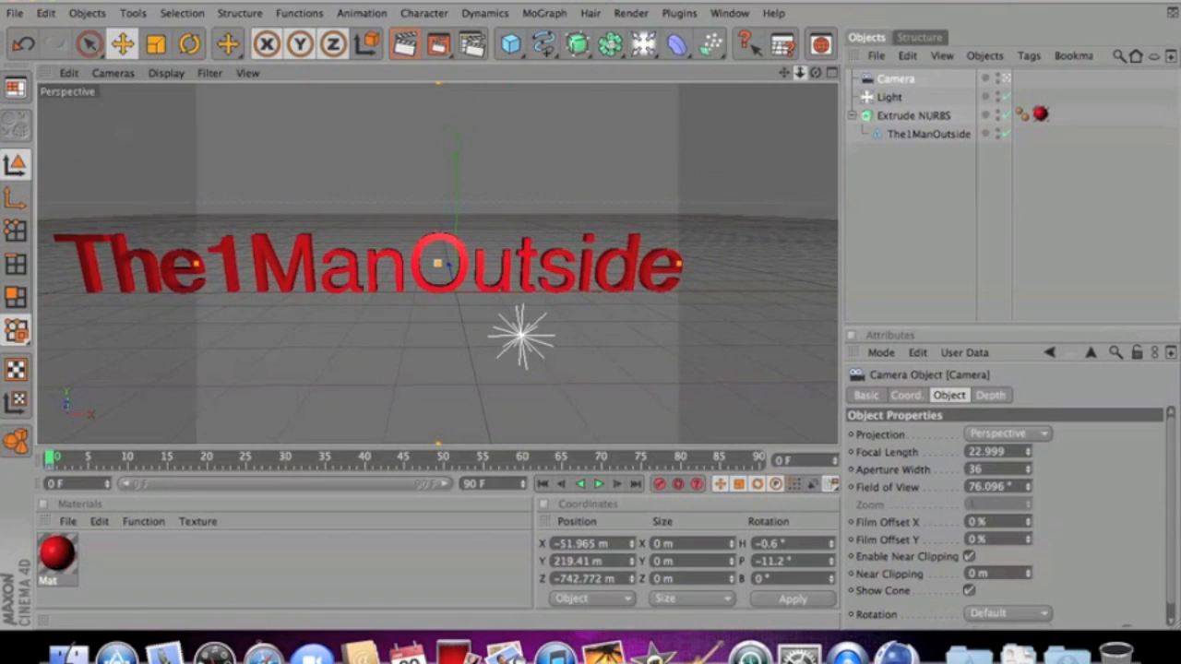
mouse_move(815, 74)
mouse_down()
mouse_move(833, 76)
mouse_move(683, 79)
mouse_move(802, 79)
mouse_move(793, 108)
mouse_move(790, 81)
mouse_move(821, 80)
mouse_move(808, 84)
mouse_up()
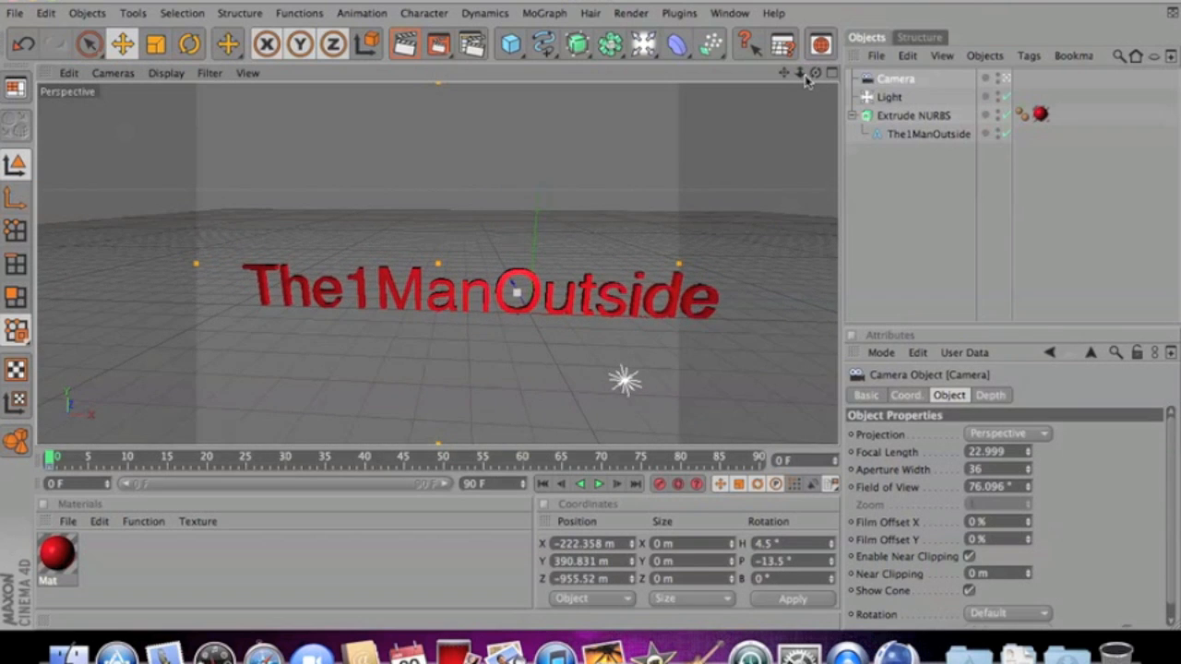
mouse_move(815, 72)
mouse_down()
mouse_move(784, 75)
mouse_move(813, 74)
mouse_up()
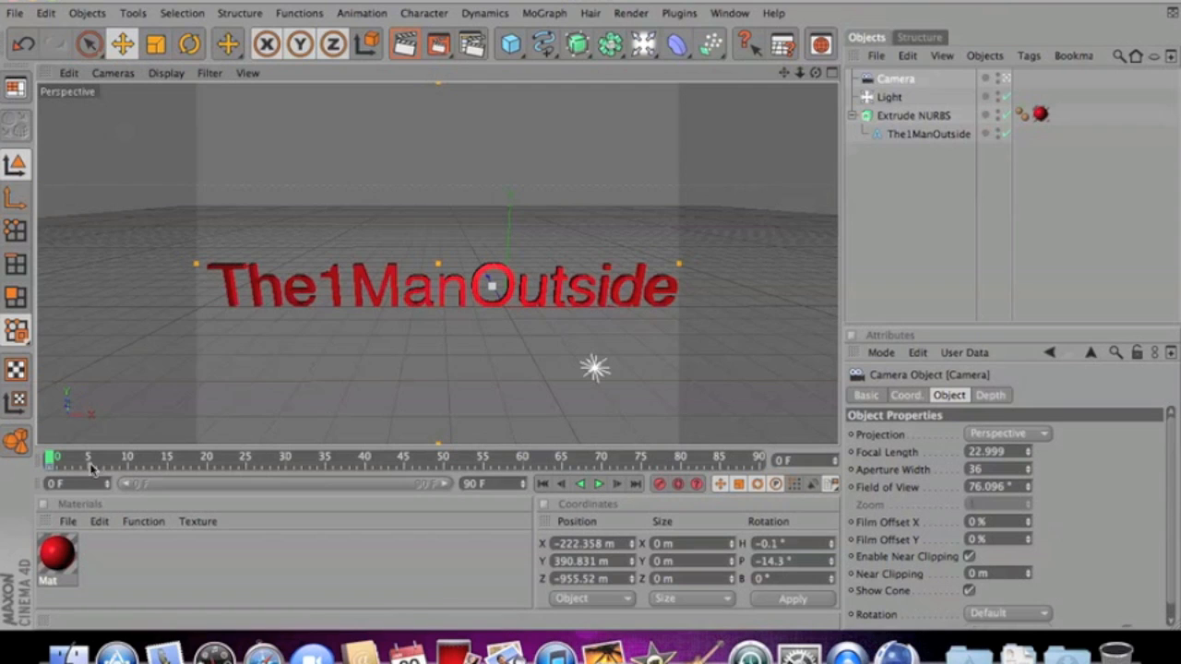
drag(52, 456, 288, 458)
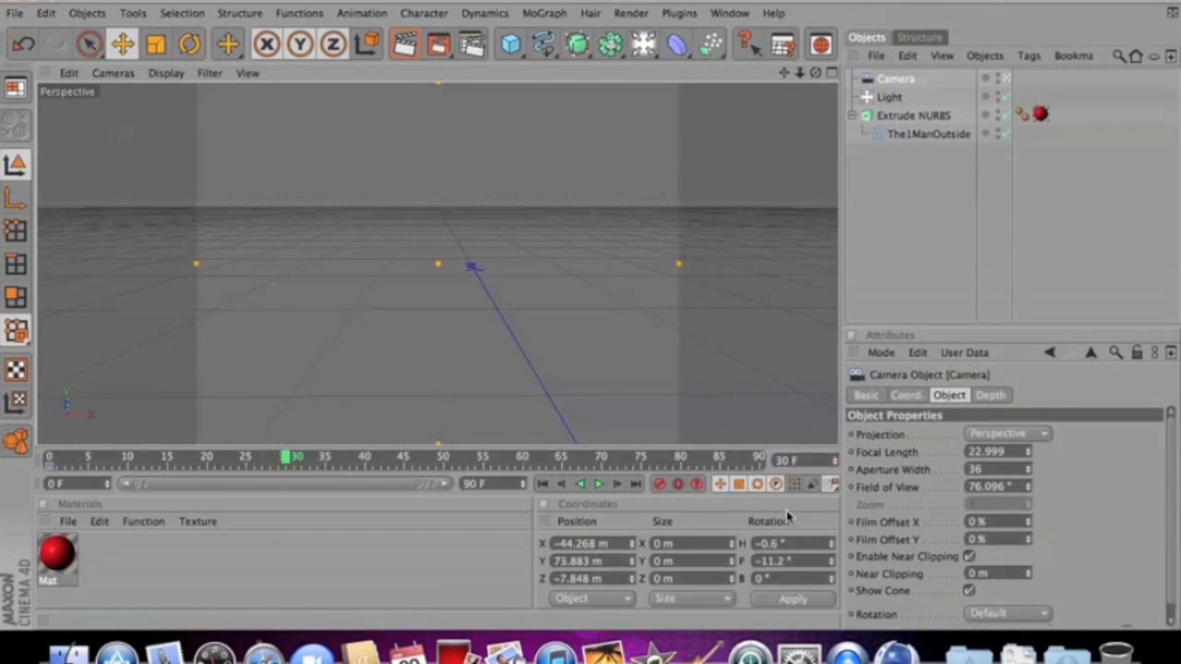
Extend the animation's end frame to 350 F and show the whole range in the timeline
click(434, 500)
drag(217, 489, 582, 473)
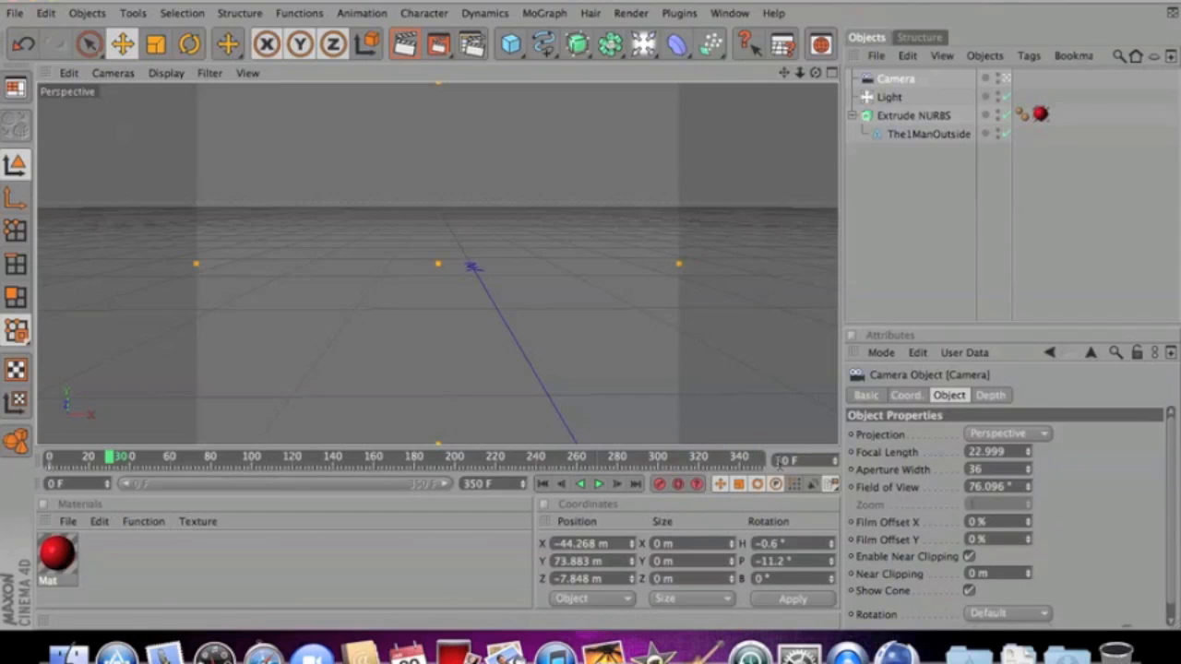
Go to frame 50 and pull the camera back to about X -324, Y 475, Z -892 m so the whole text is in view
right_click(107, 469)
click(115, 469)
drag(107, 461, 150, 461)
drag(800, 72, 768, 76)
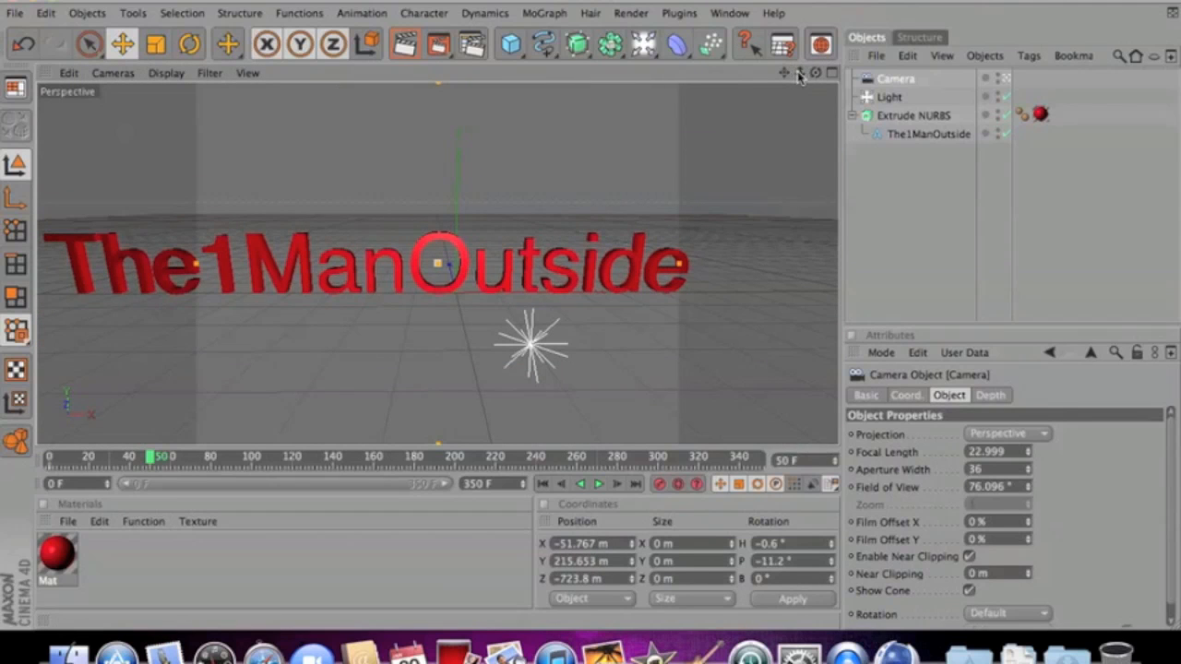
drag(789, 74, 655, 423)
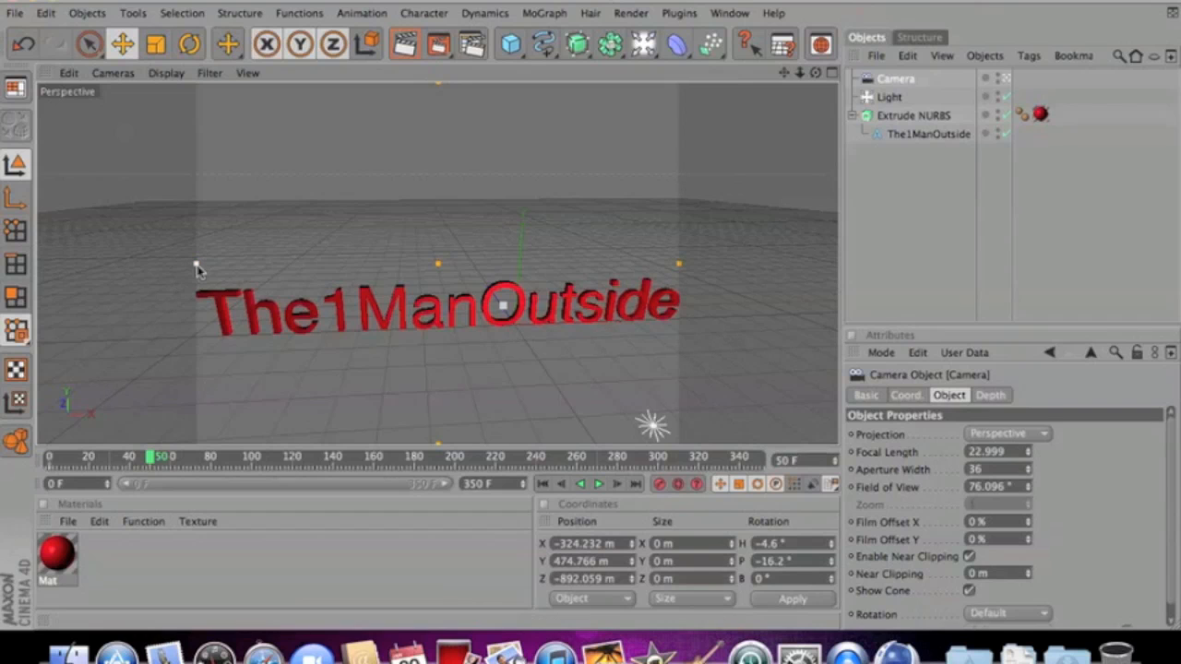
mouse_move(195, 264)
mouse_down()
mouse_move(162, 264)
mouse_move(192, 264)
mouse_up()
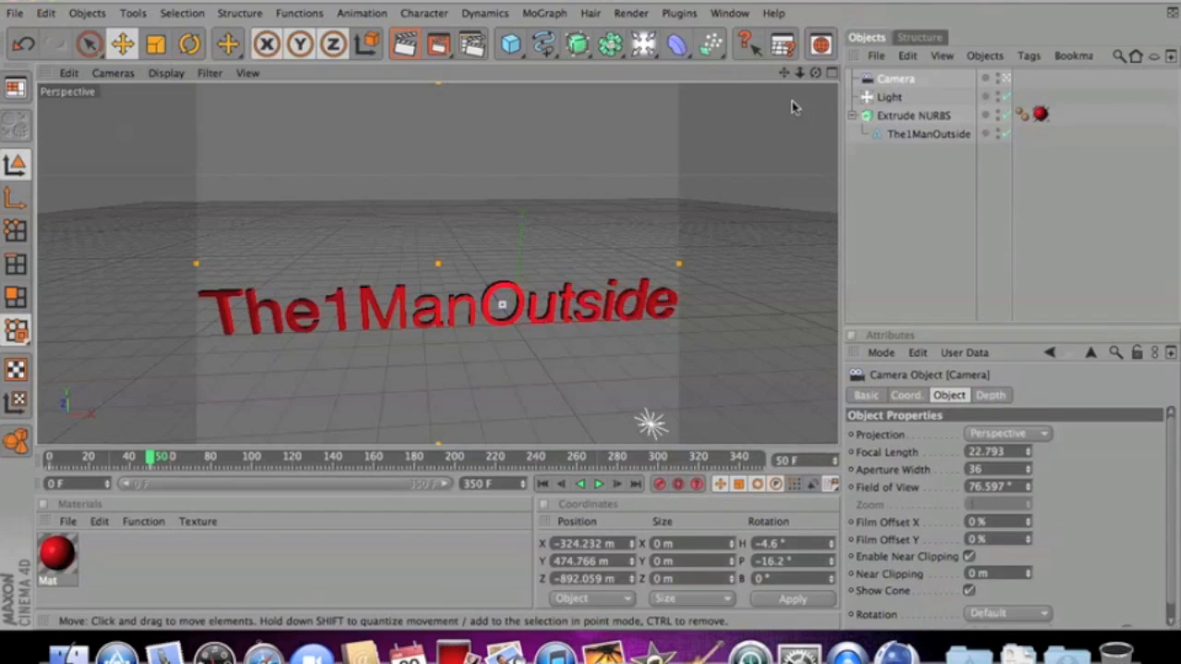
Move the camera close in front of the text's final letters, at about X 463, Y 104, Z -141 m, and record a keyframe at frame 50
drag(800, 73, 826, 76)
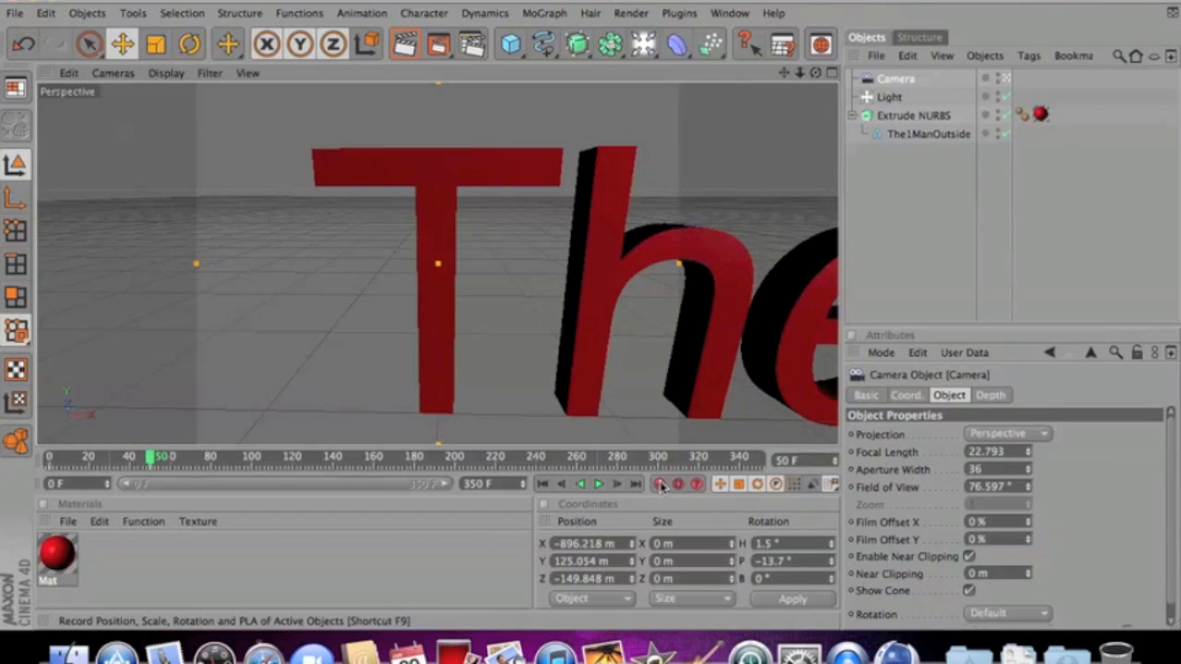
drag(815, 73, 809, 75)
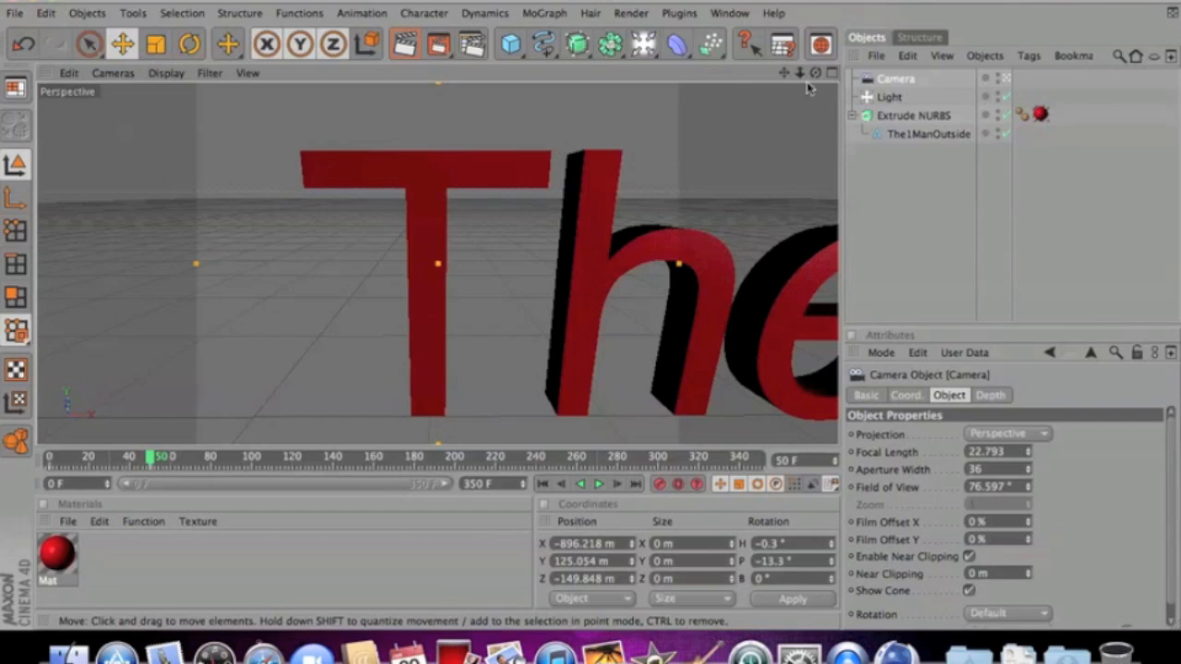
drag(815, 72, 815, 73)
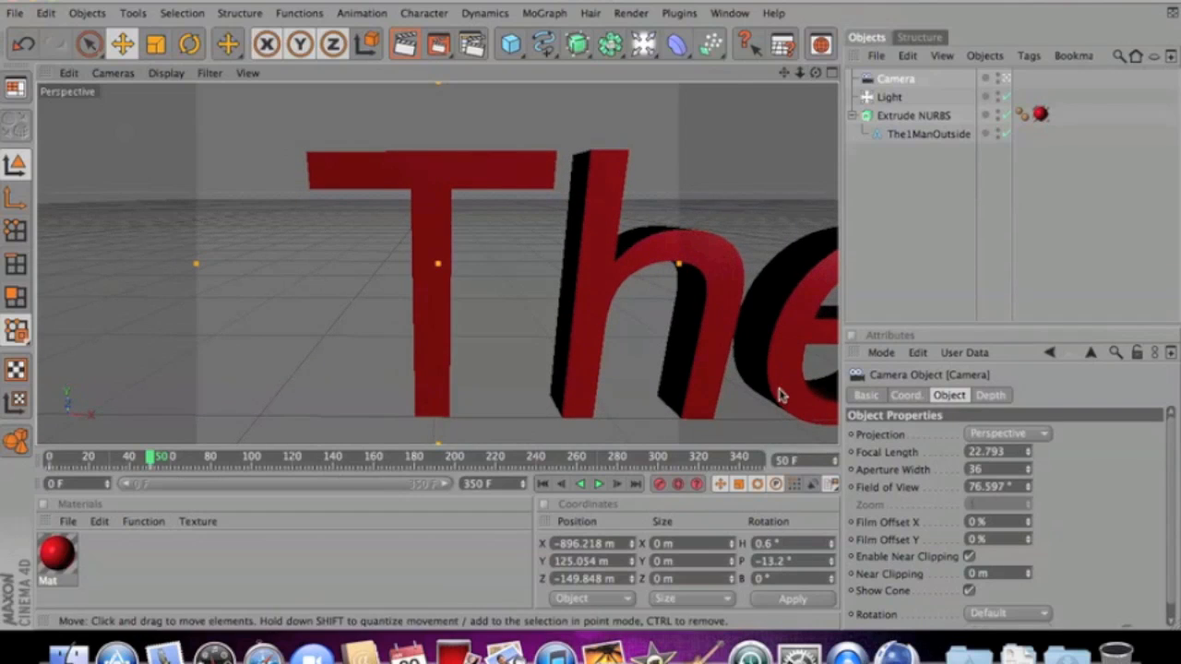
drag(783, 72, 783, 133)
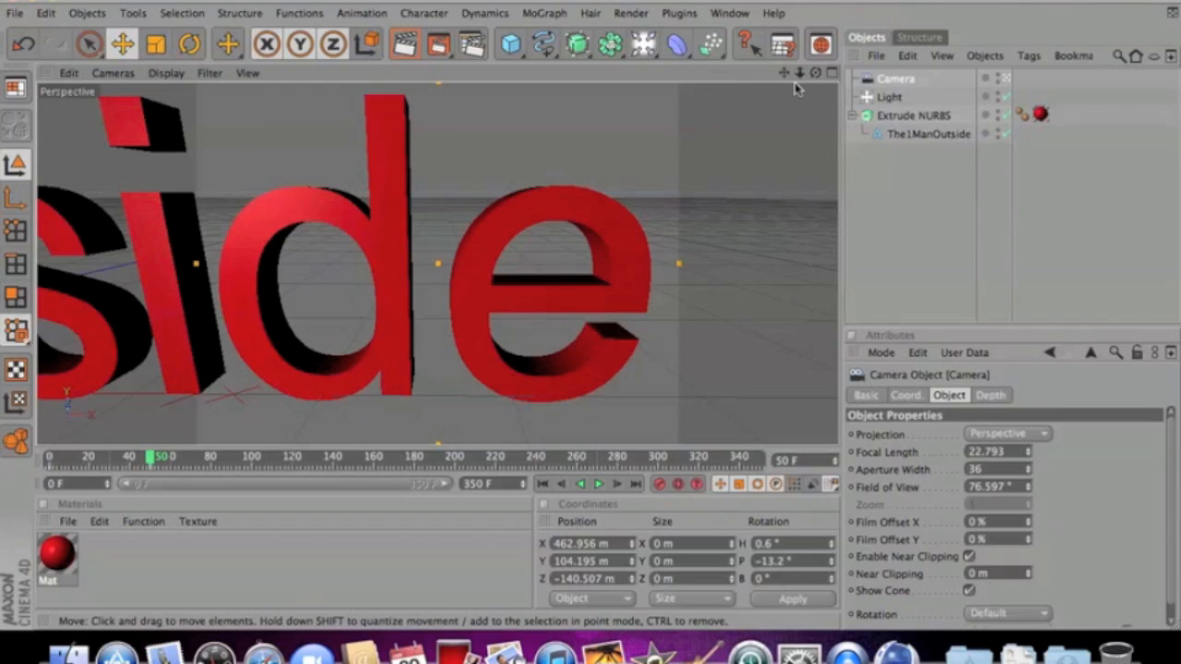
drag(799, 73, 673, 73)
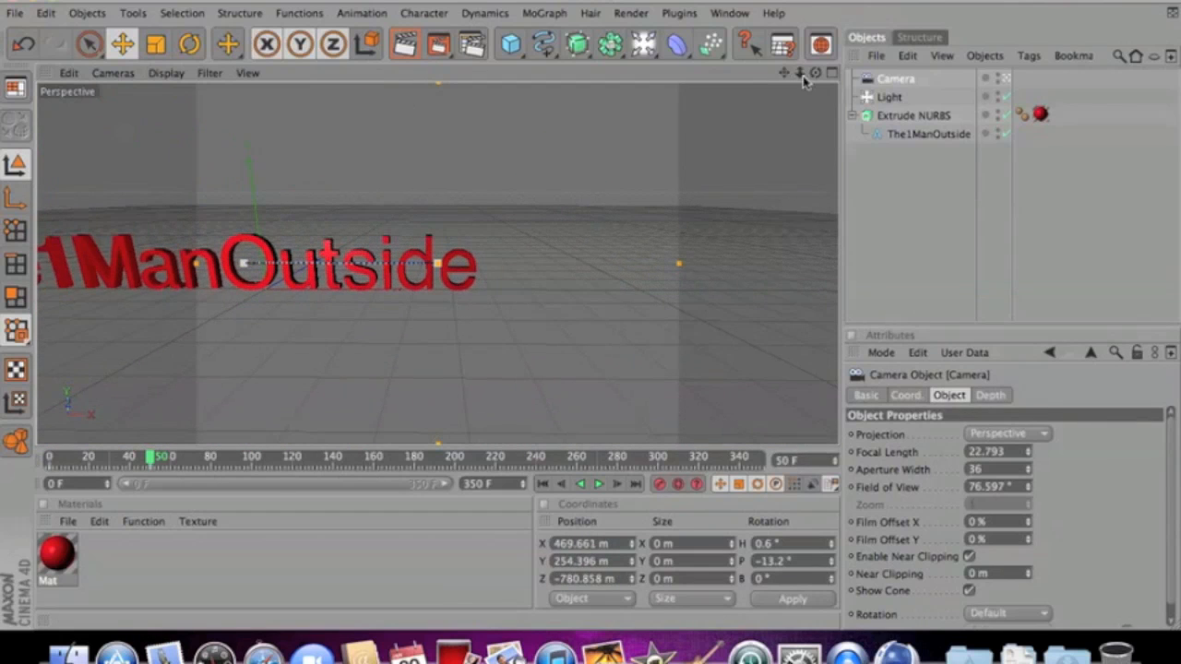
drag(784, 72, 490, 64)
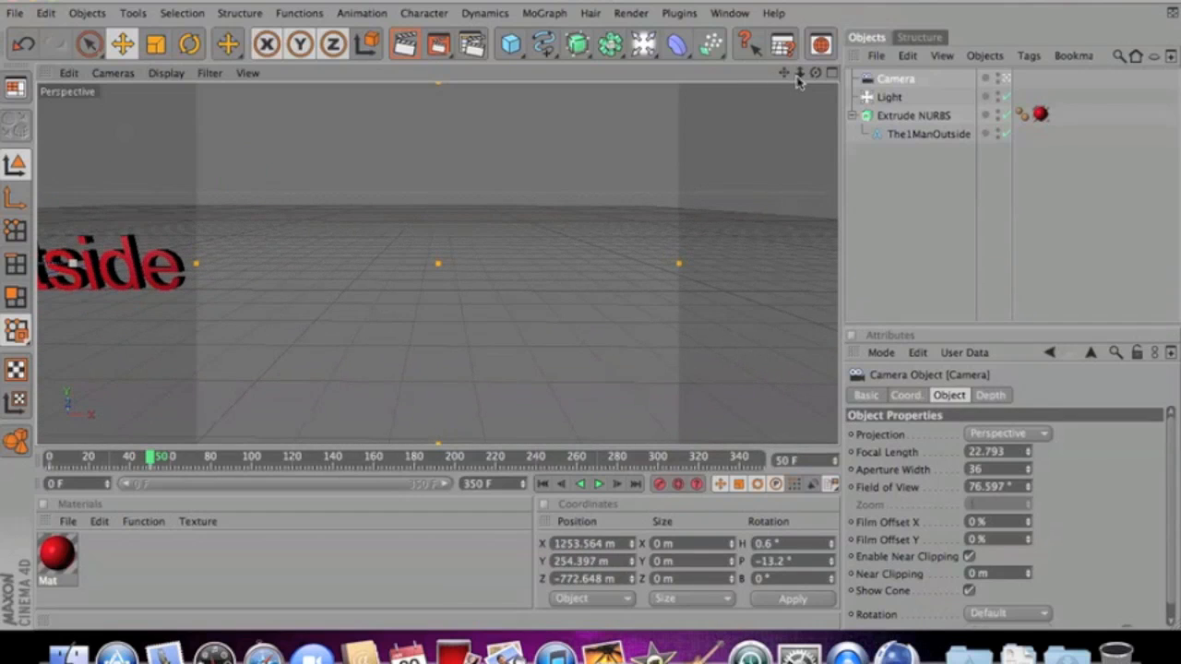
drag(799, 80, 824, 80)
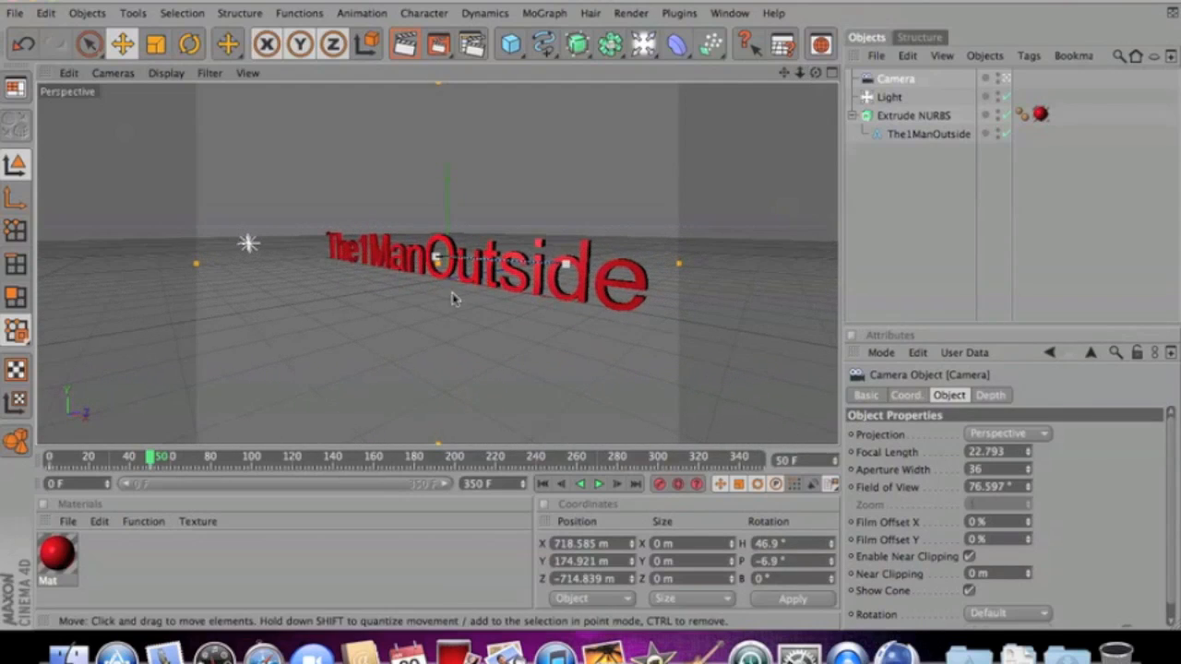
At frame 100, angle the camera past the text's final e at about X 669, Y 136, Z -397 m with heading 46.3°, and record a keyframe
drag(157, 459, 251, 459)
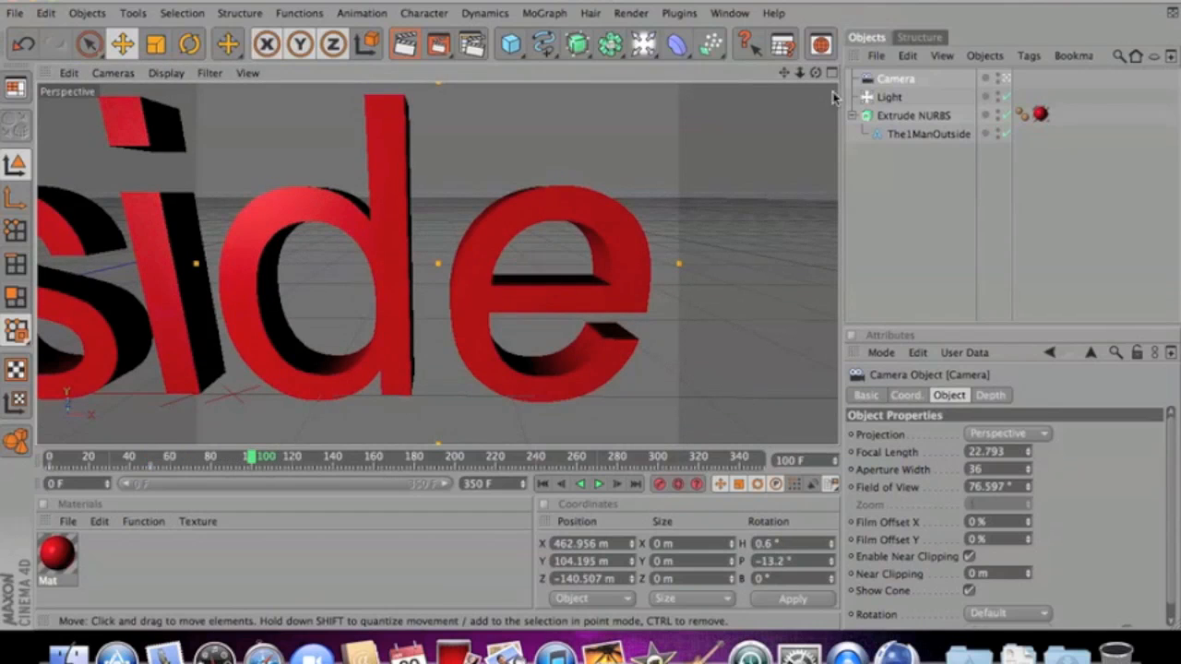
drag(781, 76, 380, 16)
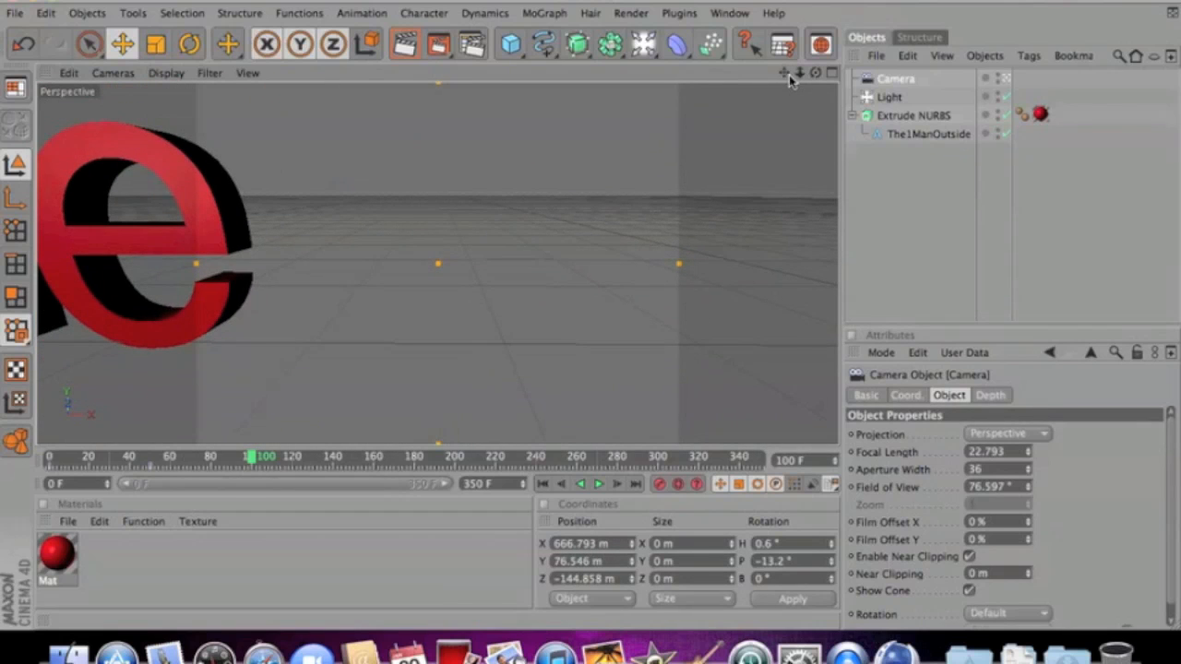
mouse_move(799, 78)
mouse_down()
mouse_move(764, 74)
mouse_move(922, 83)
mouse_move(791, 88)
mouse_up()
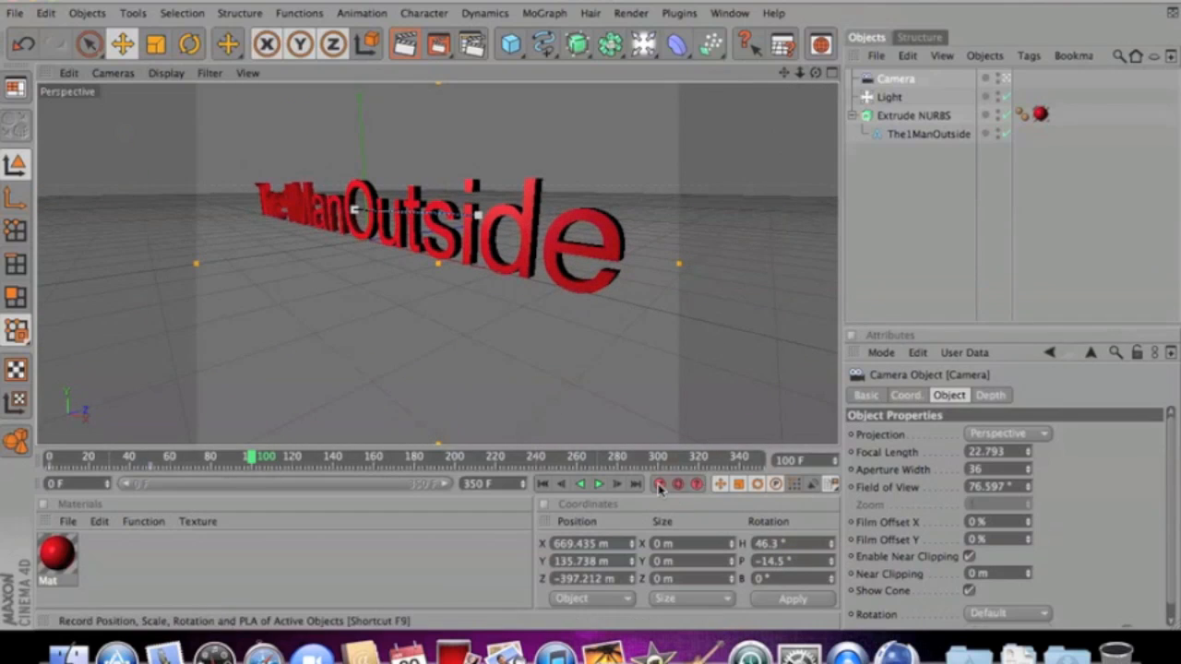
drag(251, 457, 372, 441)
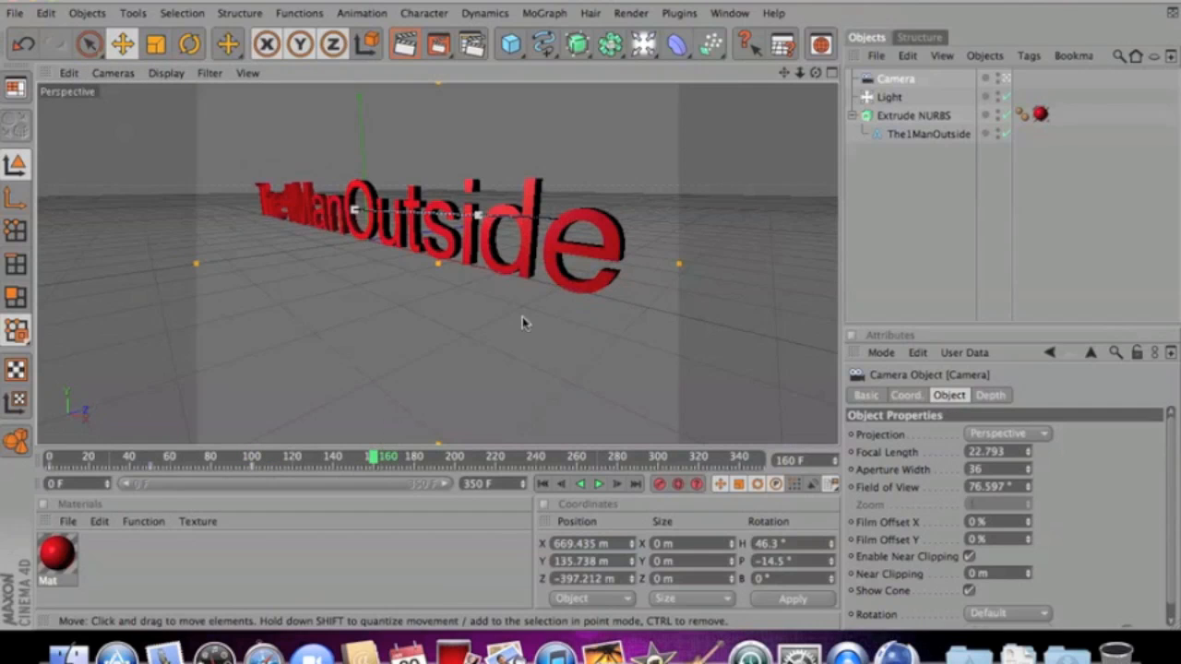
drag(785, 73, 1125, 88)
drag(799, 76, 603, 80)
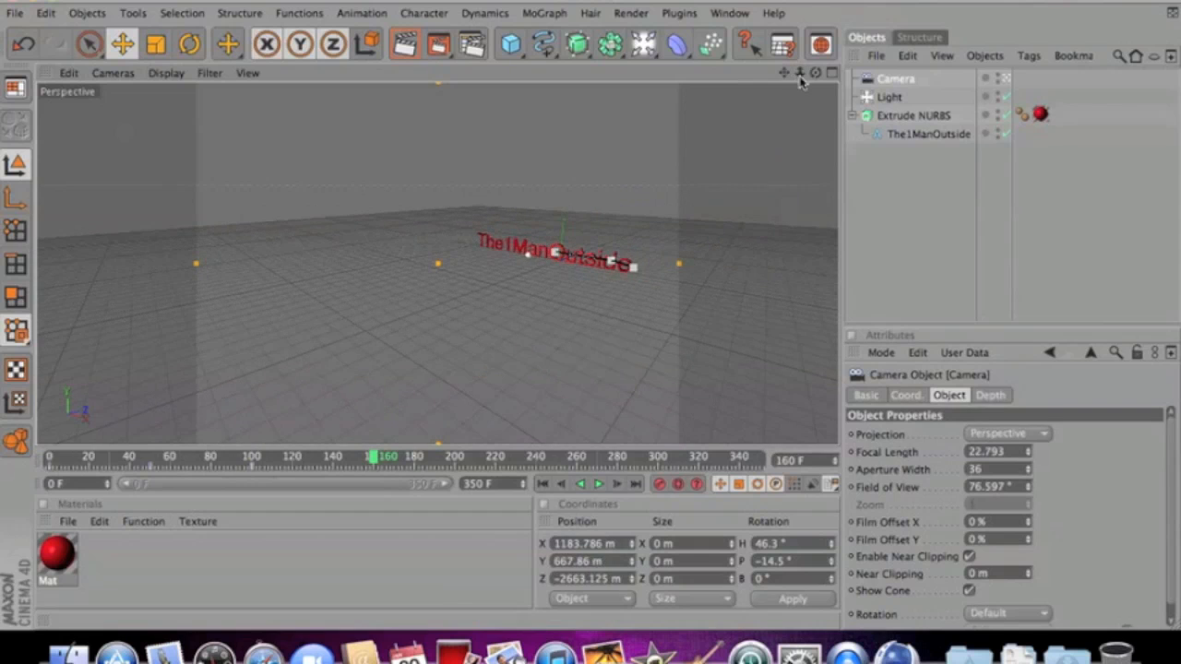
drag(814, 81, 717, 75)
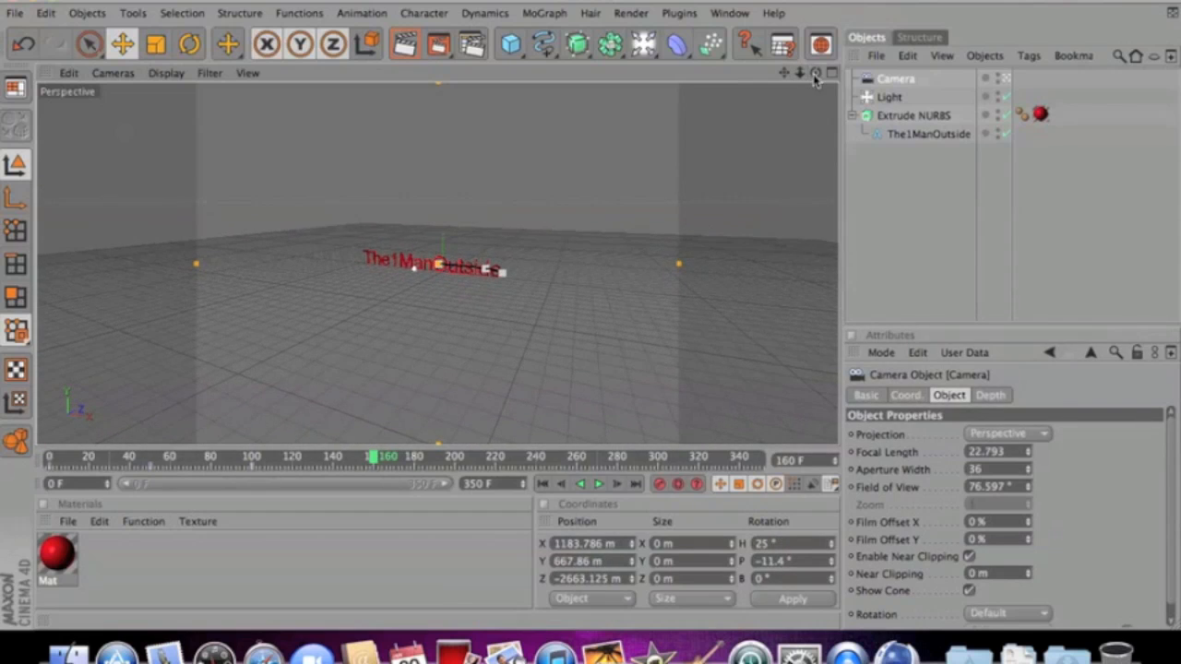
At frame 180, pull the camera far back to about X 1136, Y 660, Z -2413 m with heading 26.1°, and record a keyframe
drag(373, 463, 414, 461)
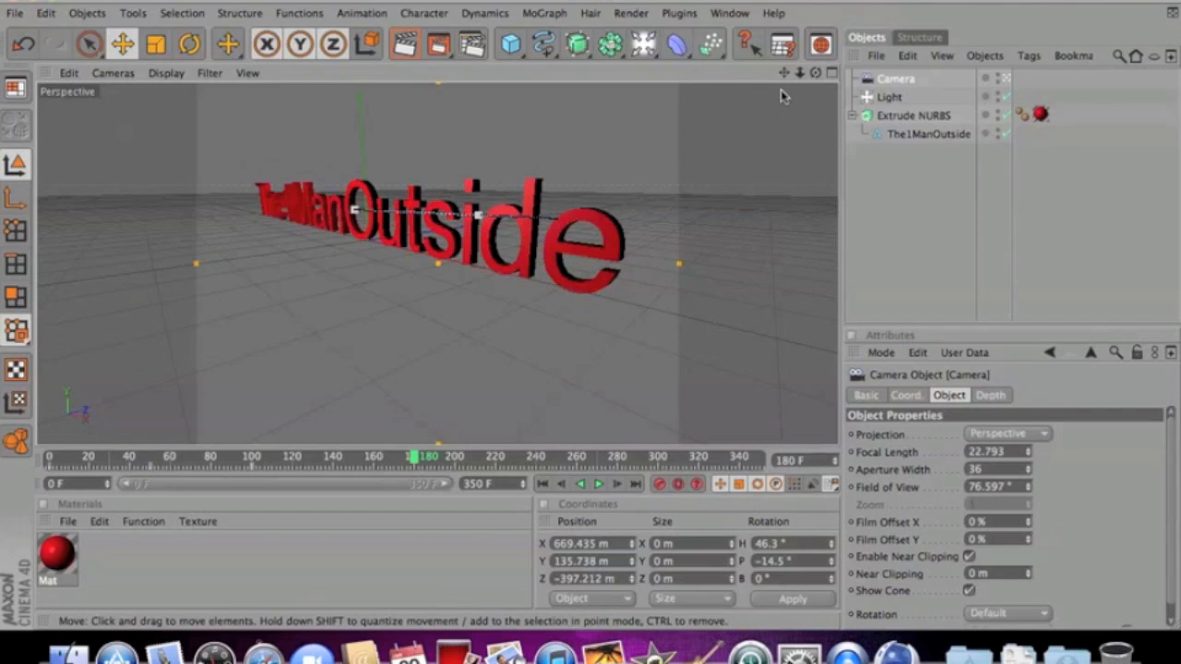
mouse_move(784, 73)
mouse_down()
mouse_move(759, 73)
mouse_move(816, 73)
mouse_move(759, 86)
mouse_move(796, 83)
mouse_move(795, 96)
mouse_move(806, 73)
mouse_move(775, 76)
mouse_up()
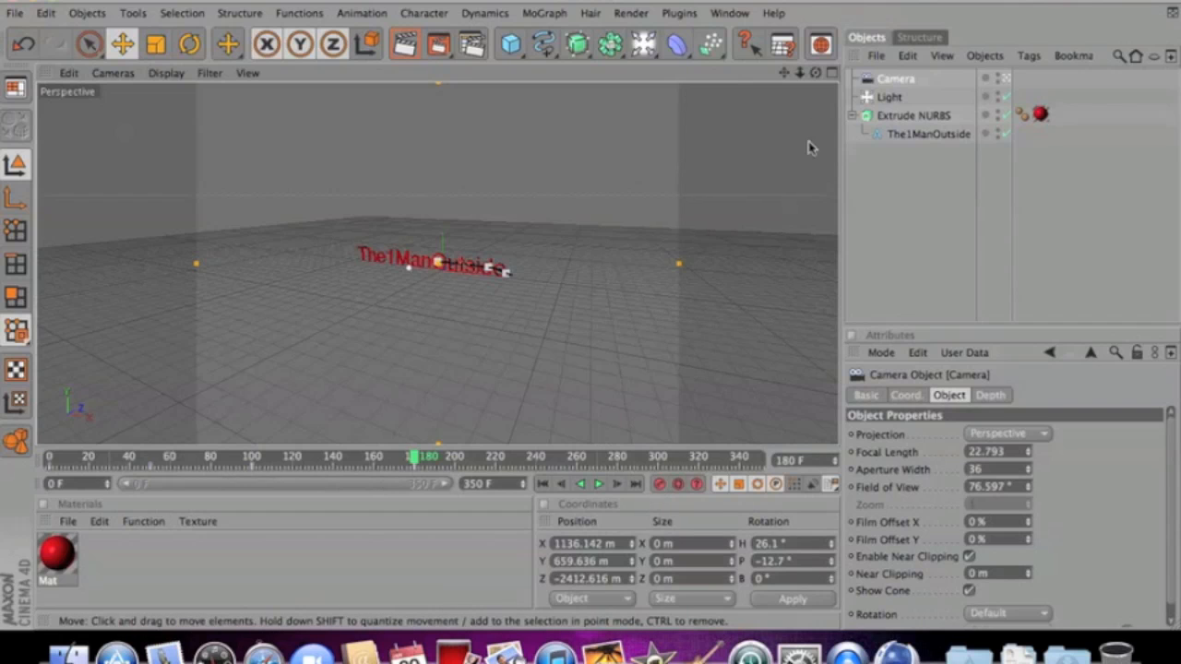
drag(786, 78, 815, 78)
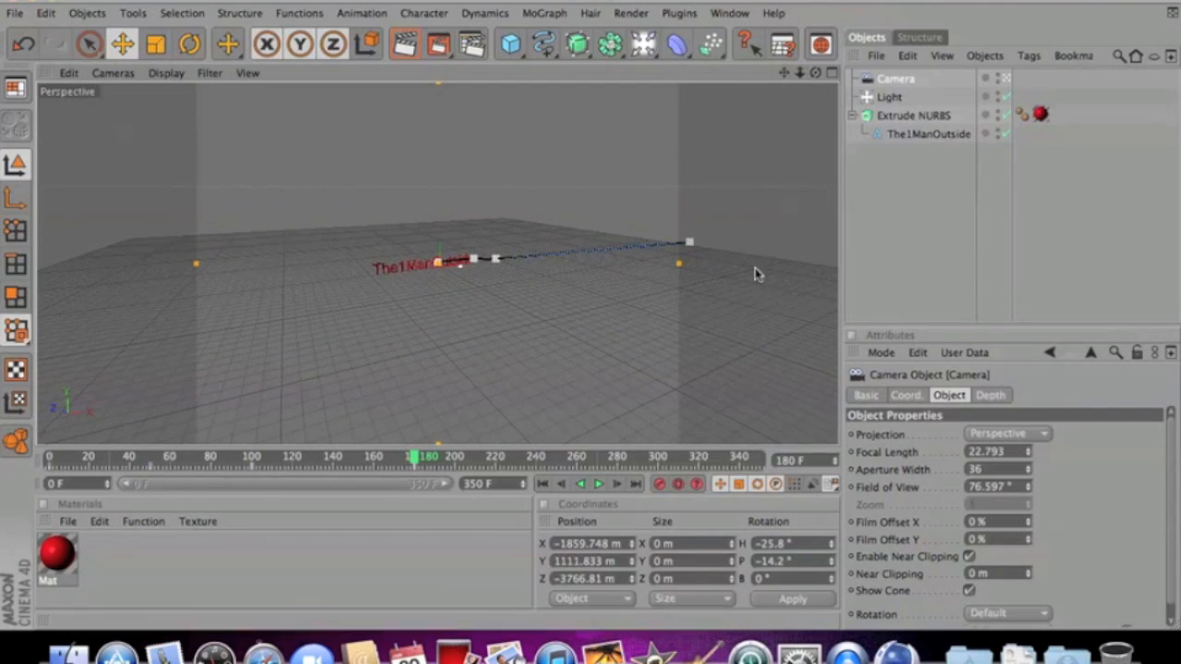
At frame 240, swing the camera around to about X -1204, Y 609, Z -2008 m with heading -29.6°, and record a keyframe
drag(414, 457, 537, 444)
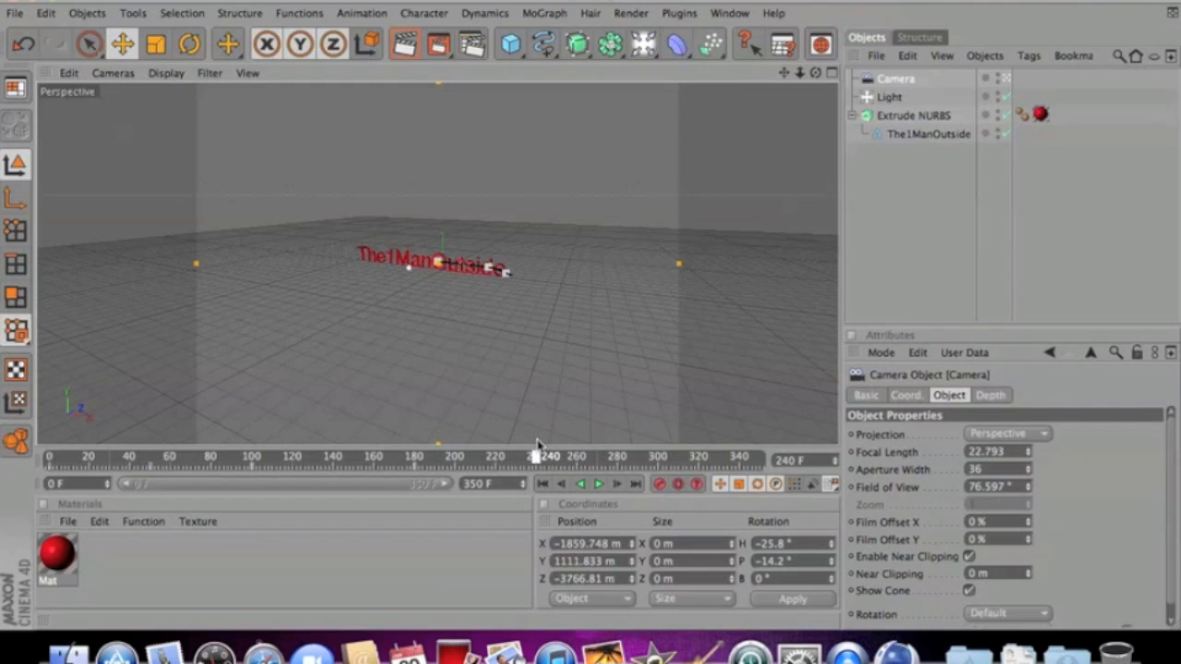
drag(784, 73, 1144, 76)
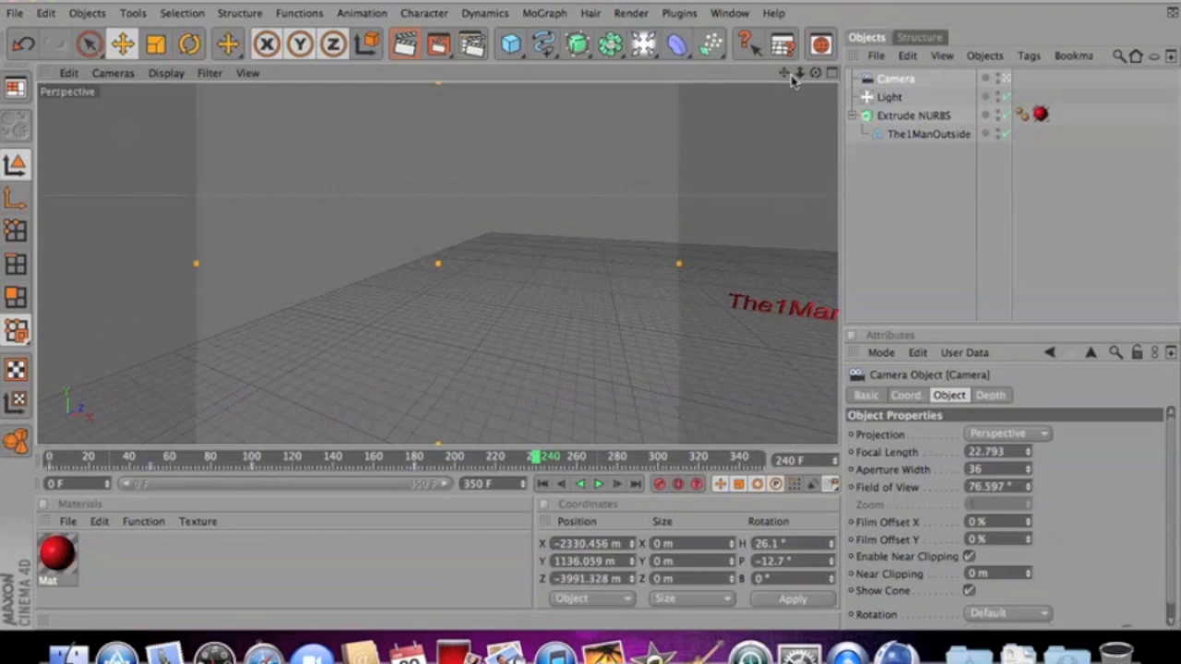
drag(816, 74, 653, 77)
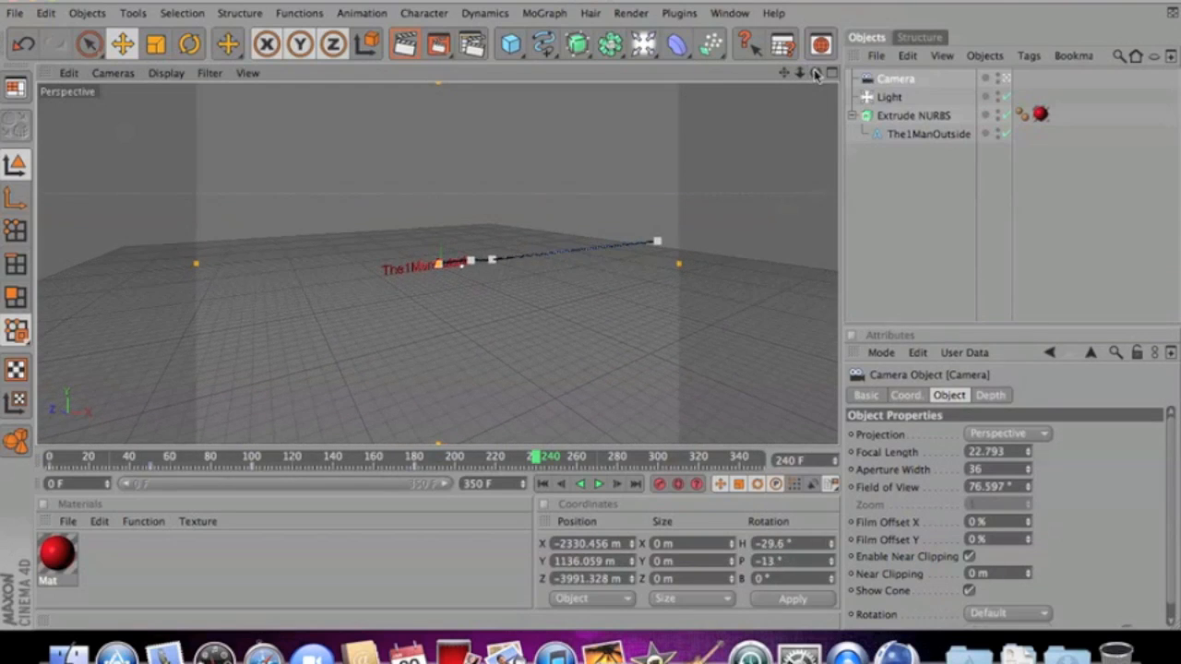
drag(800, 78, 799, 157)
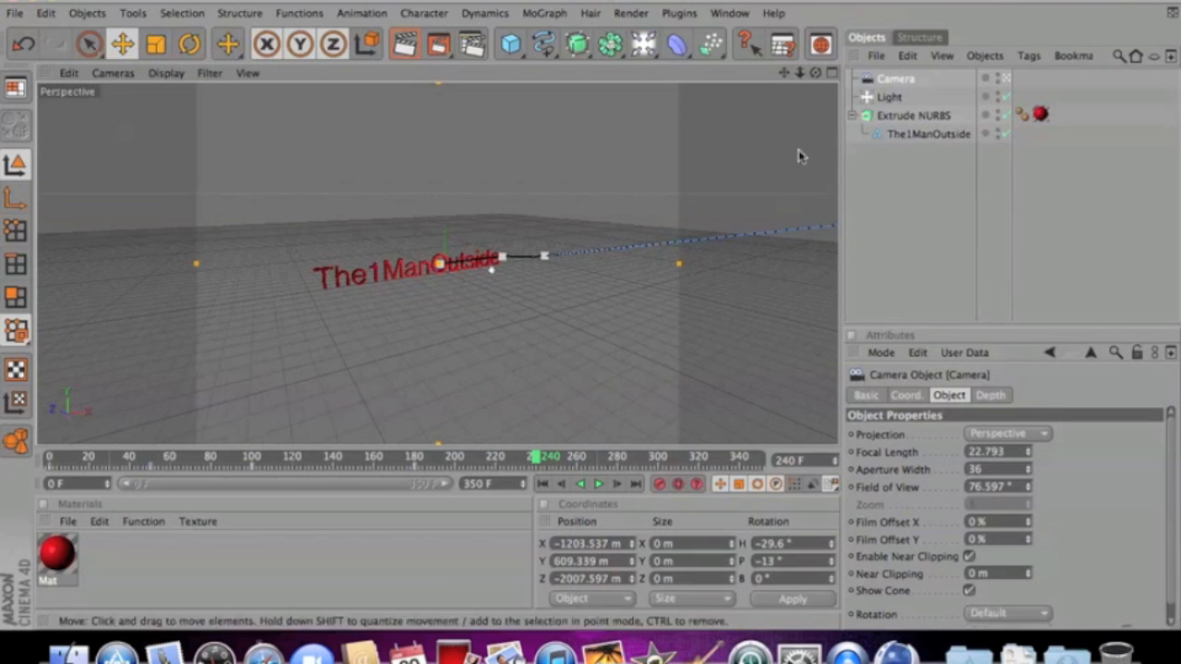
click(660, 485)
At frame 280, move the camera to about X 901, Y 280, Z -1140 m, turn its heading to -1°, and record a keyframe
click(542, 459)
mouse_move(542, 459)
mouse_down()
mouse_move(657, 459)
mouse_move(618, 458)
mouse_up()
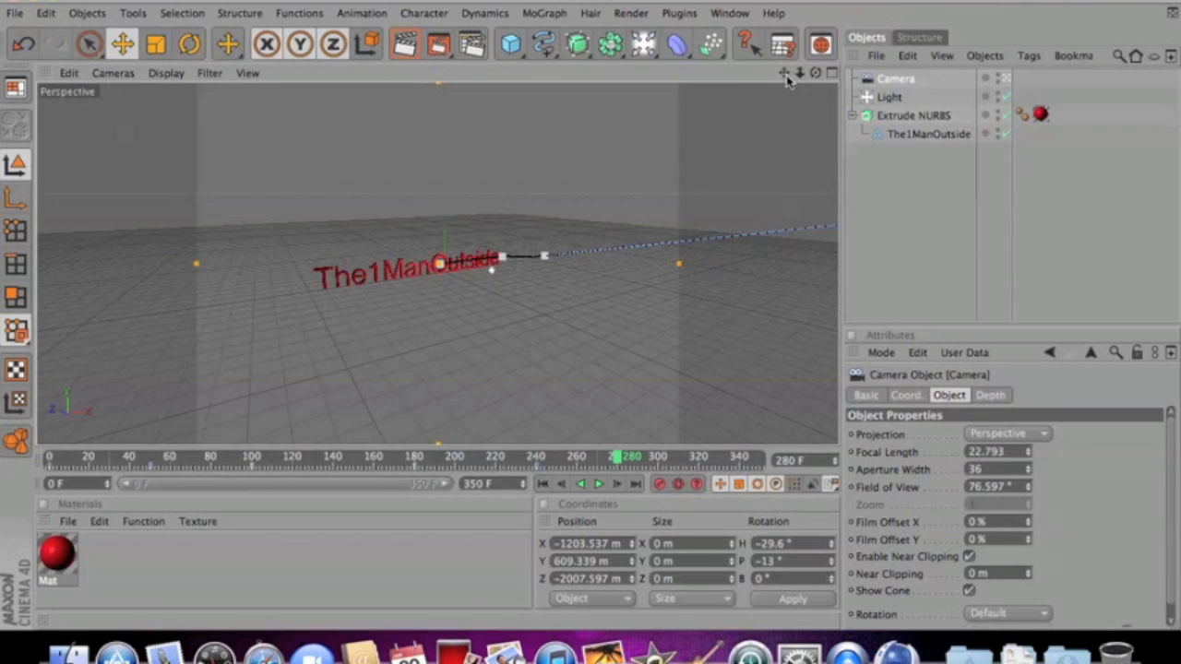
drag(799, 80, 780, 77)
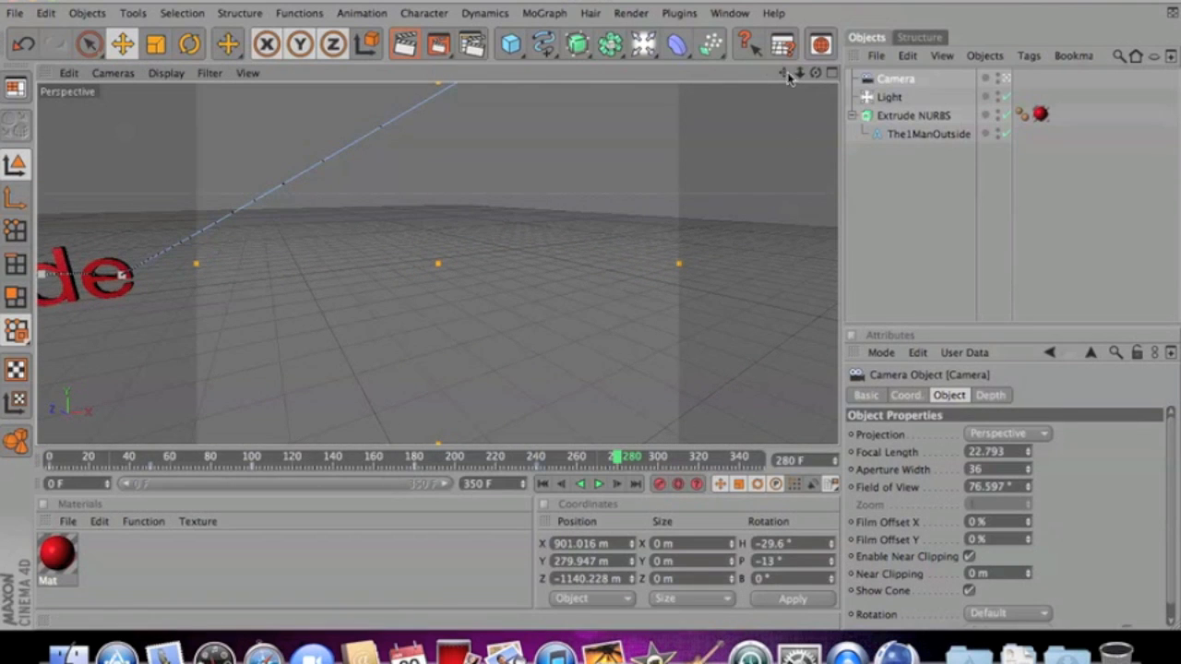
drag(814, 74, 814, 74)
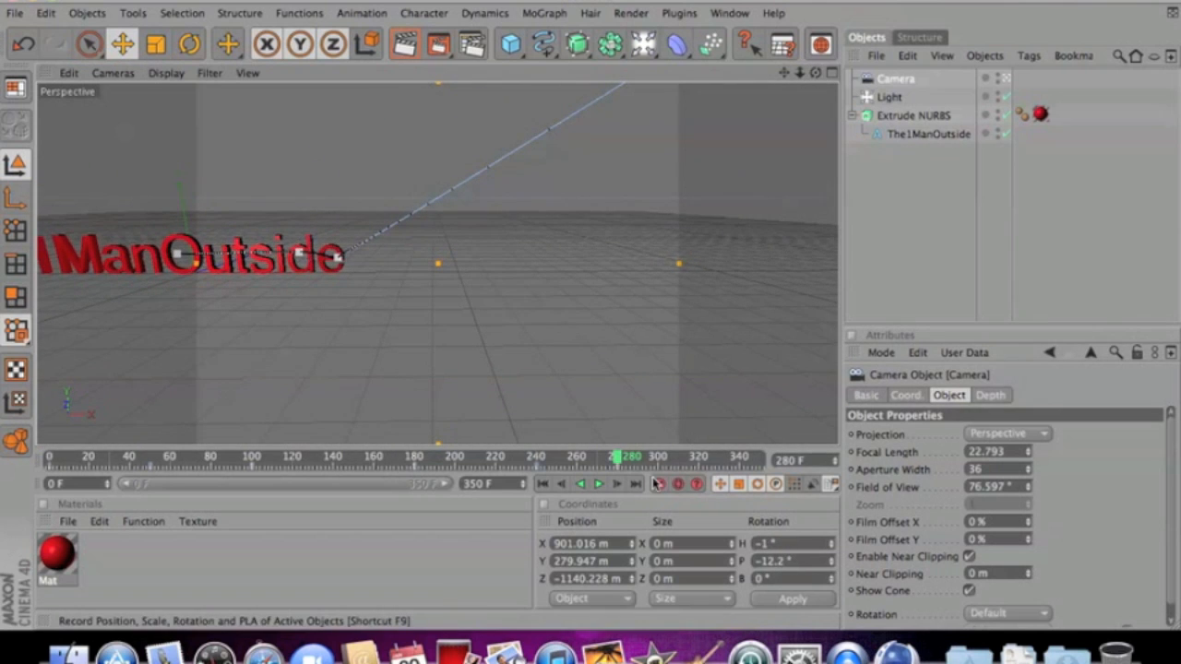
At frame 340, move the camera back through the text to about X -39, Y 63, Z -5 m and record a keyframe
drag(627, 458, 738, 459)
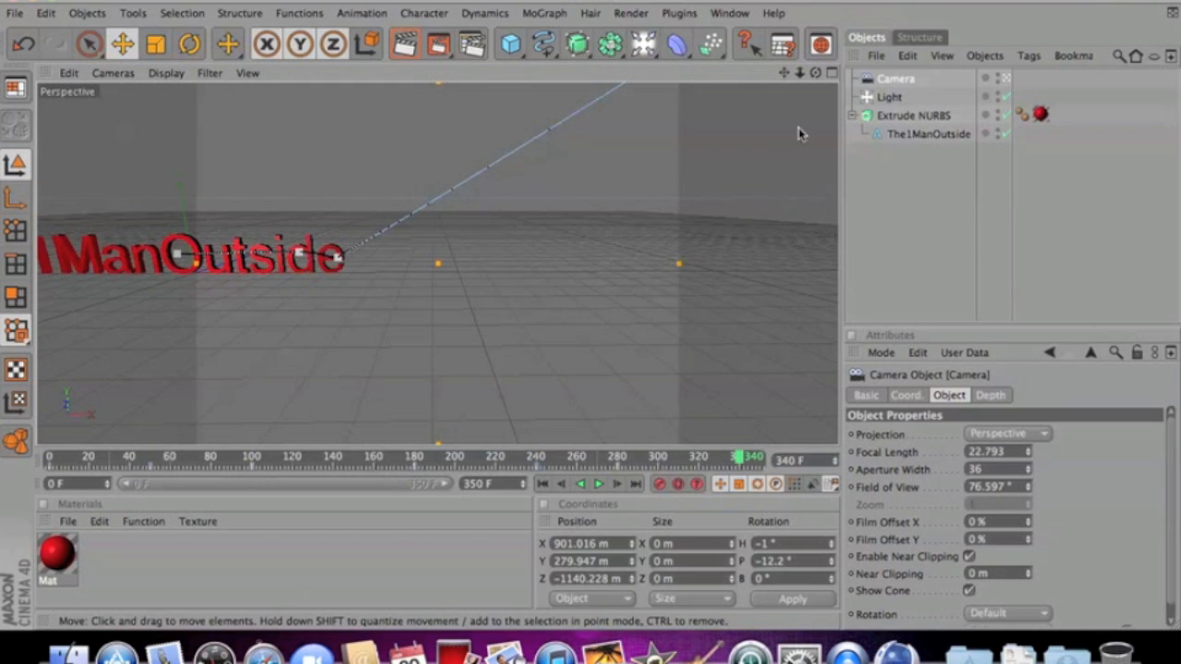
drag(785, 78, 1022, 74)
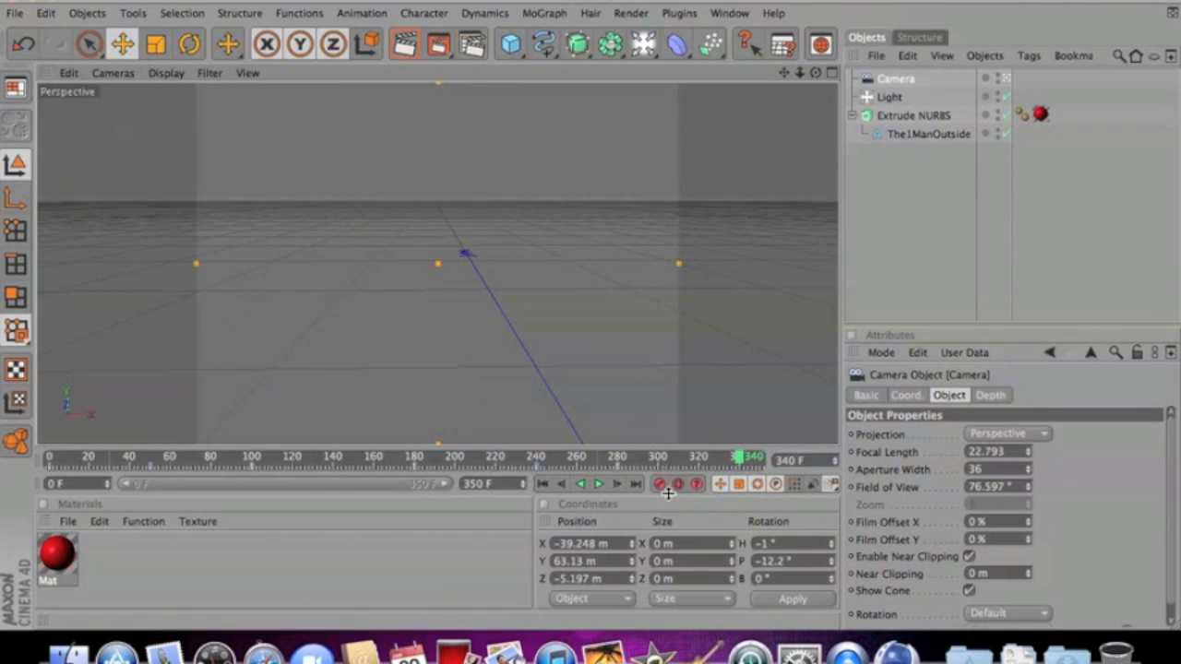
Play the camera animation from the first frame to check it, and return to frame 0
click(544, 484)
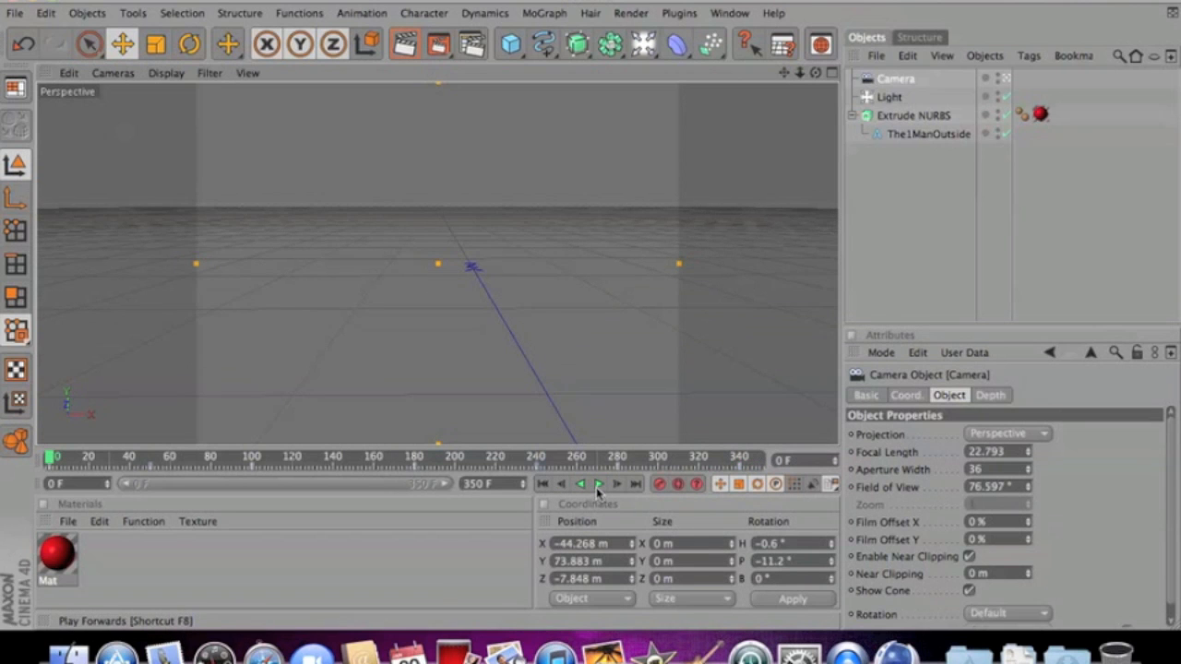
click(596, 486)
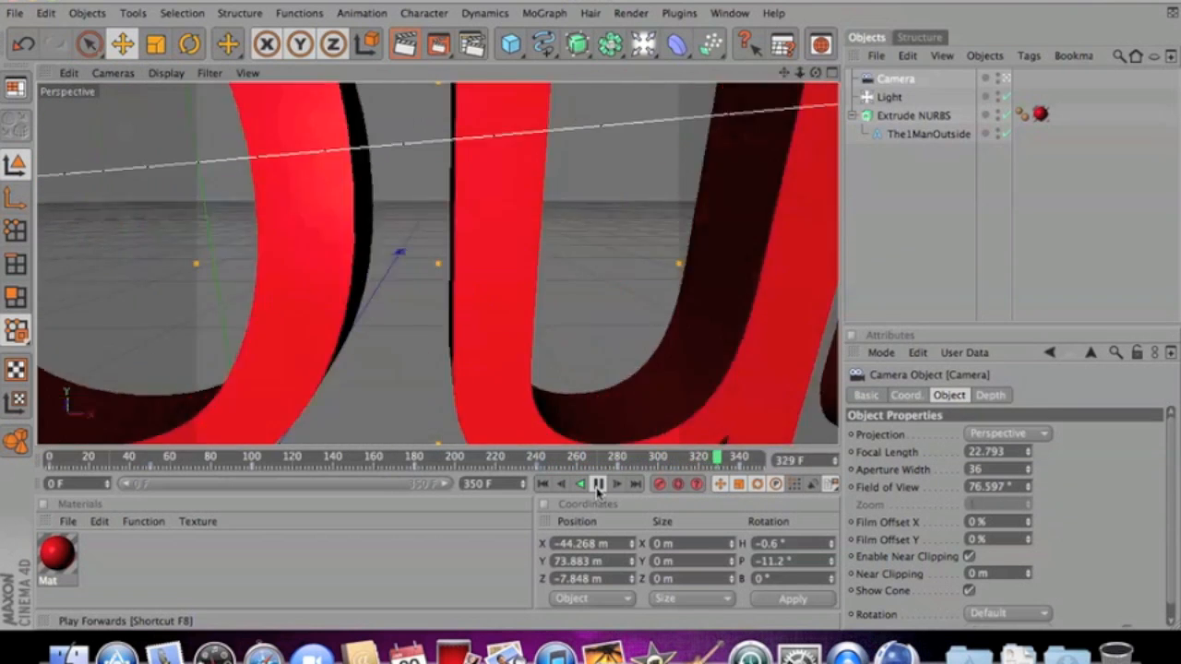
click(597, 486)
click(542, 484)
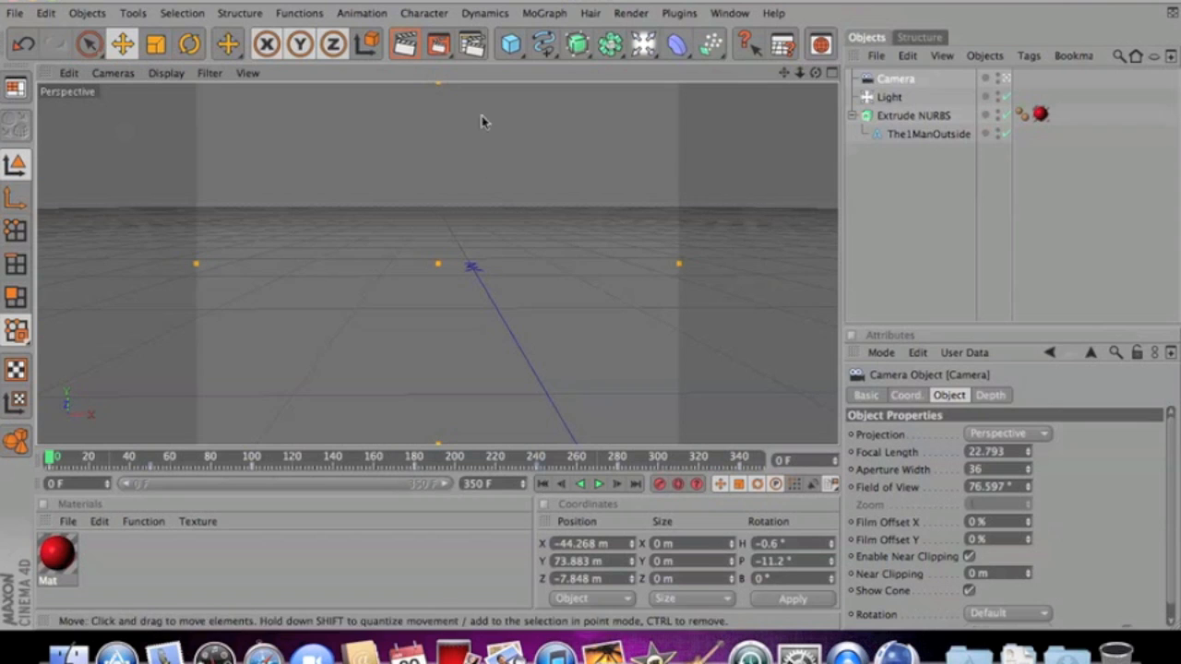
Set the render output size to 1280 x 720 pixels in the render settings
click(472, 46)
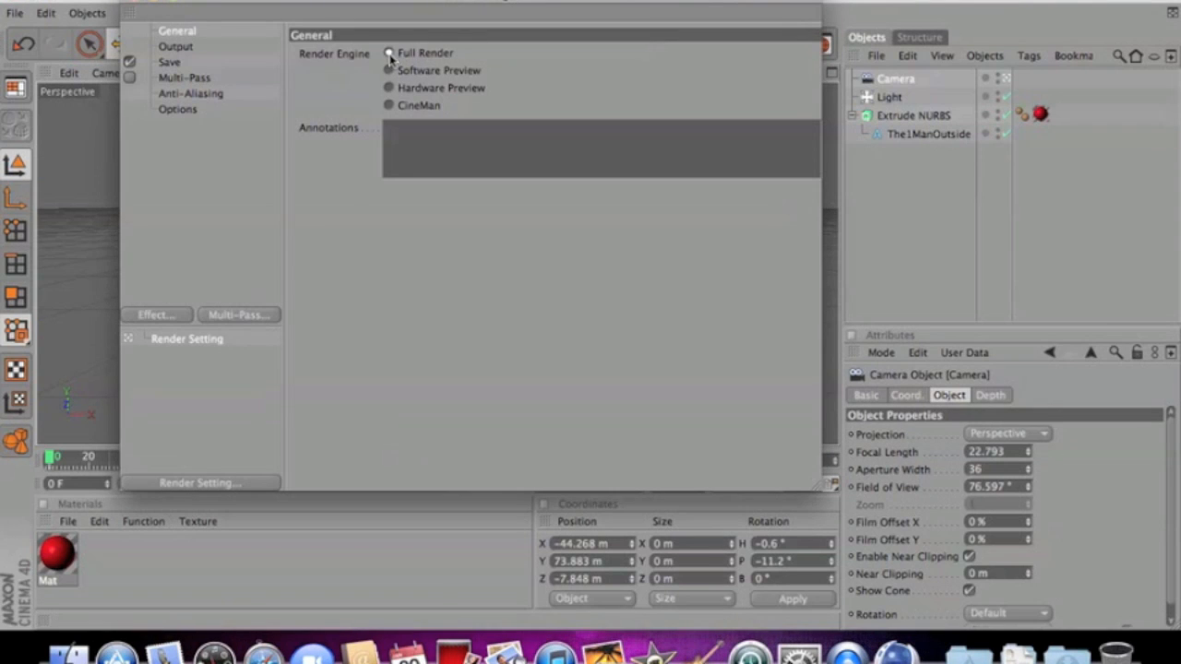
click(175, 46)
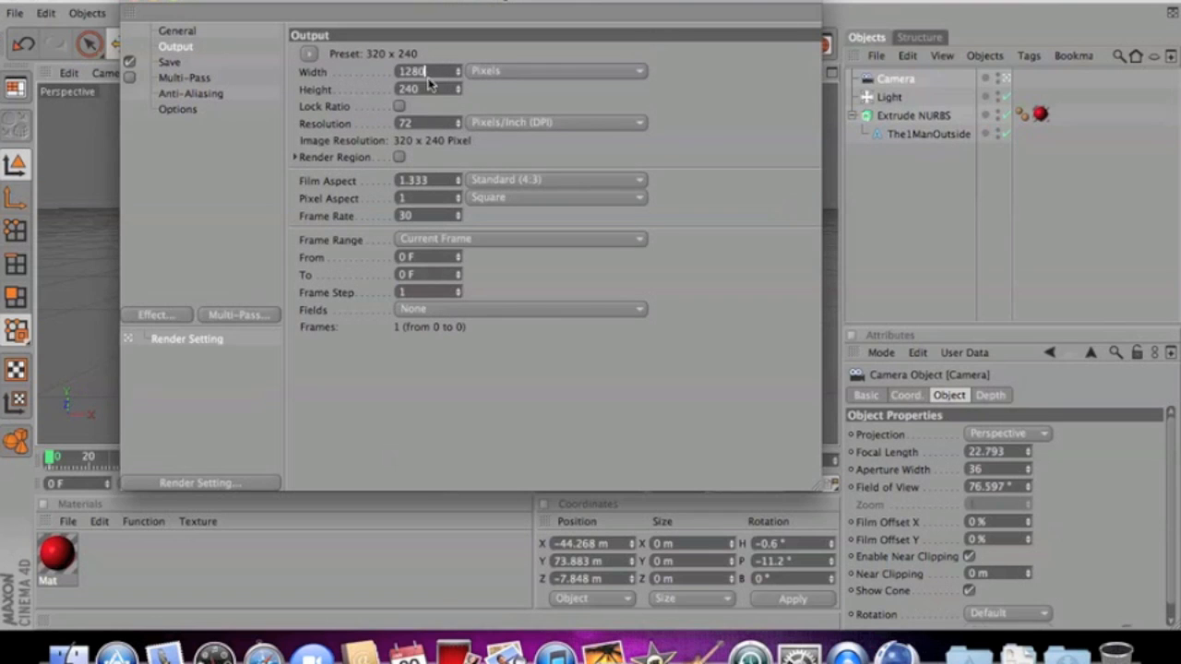
click(428, 74)
text(1280)
click(424, 89)
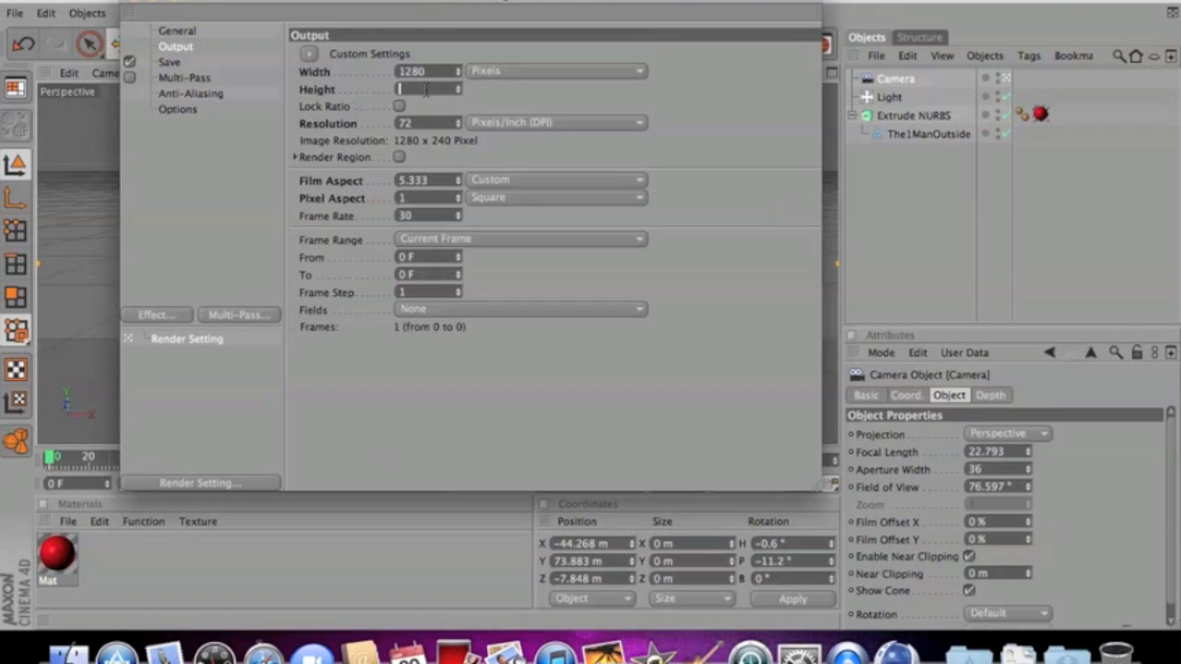
text(720)
key(Return)
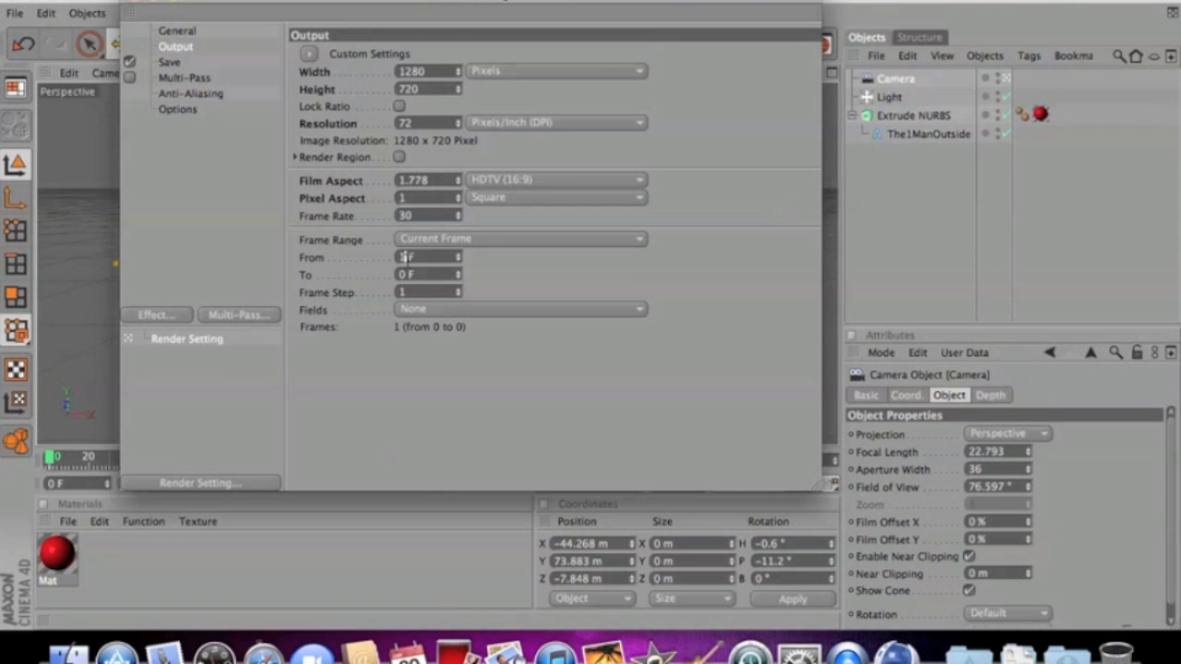
Set the render output's manual frame range to run from frame 1 to frame 340
click(400, 274)
drag(458, 2, 321, 2)
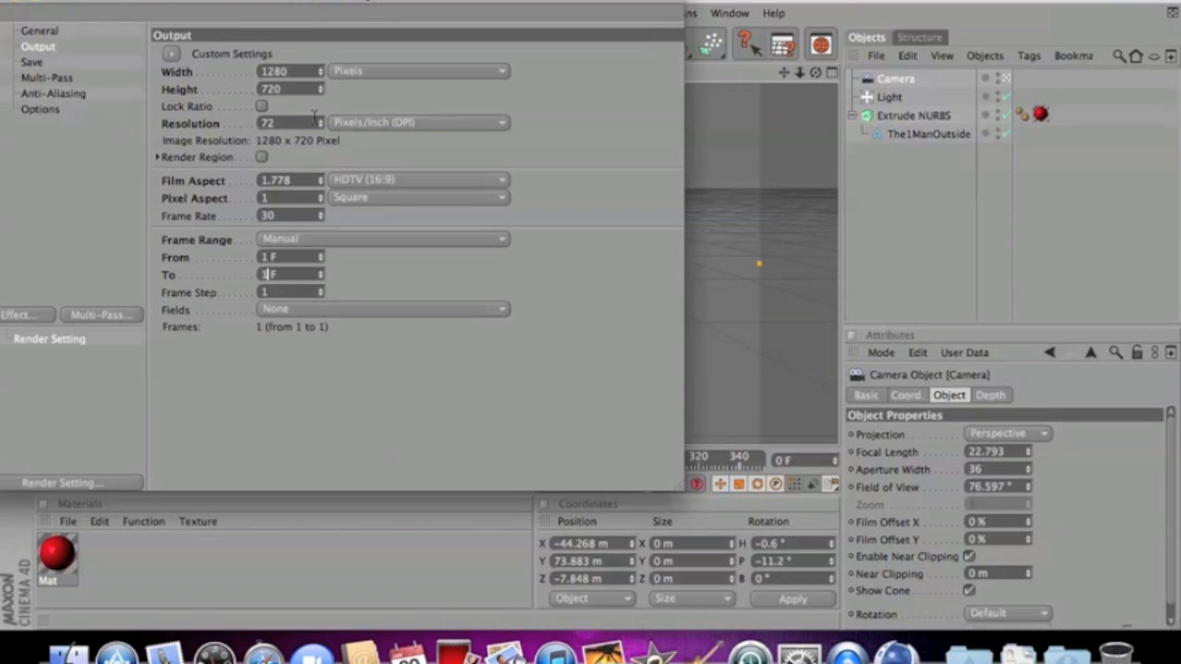
text(30)
drag(328, 1, 523, 51)
Set the render to save to the Desktop as Sample1 in QuickTime Movie format
click(260, 119)
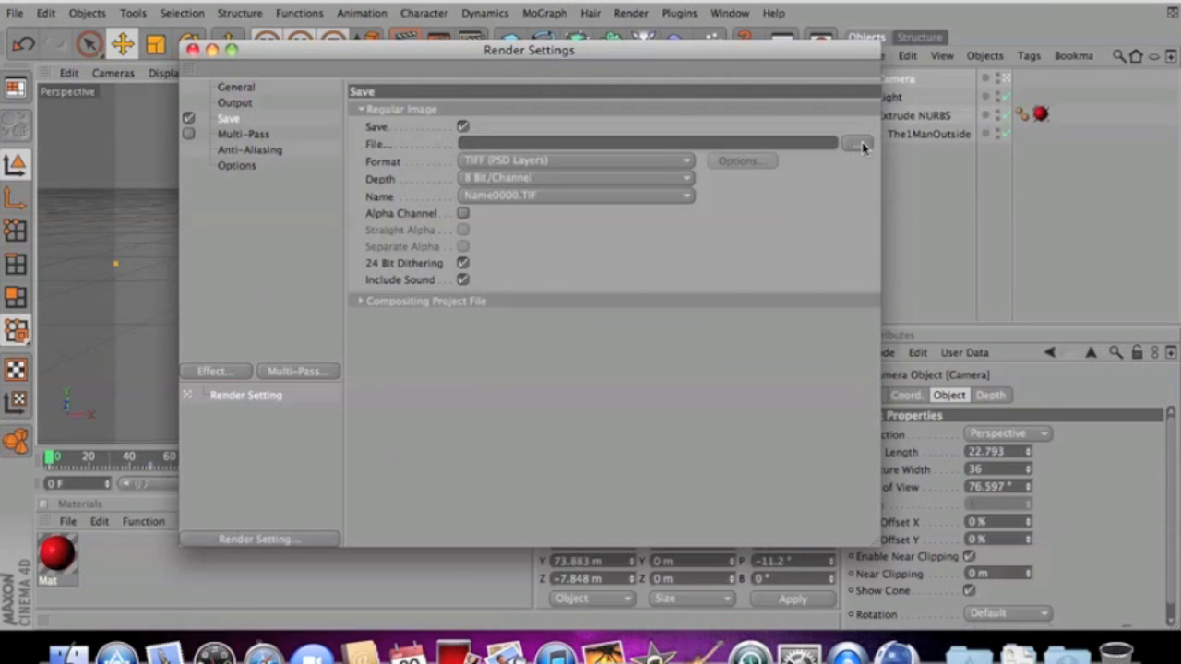
click(857, 144)
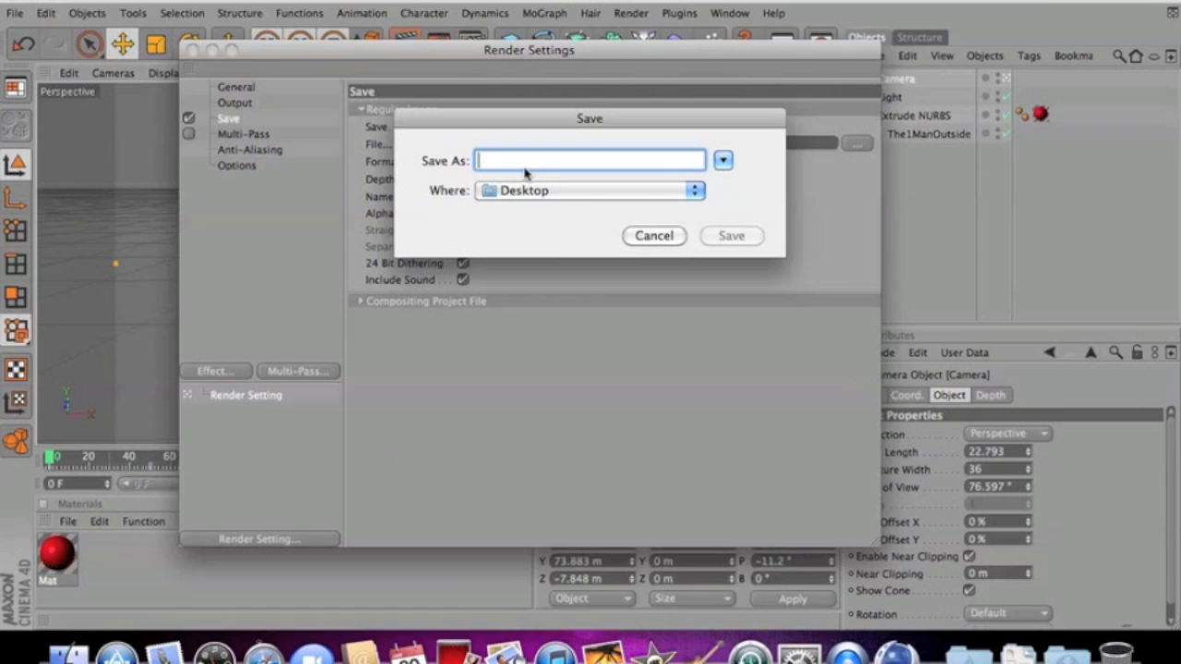
text(Sample1)
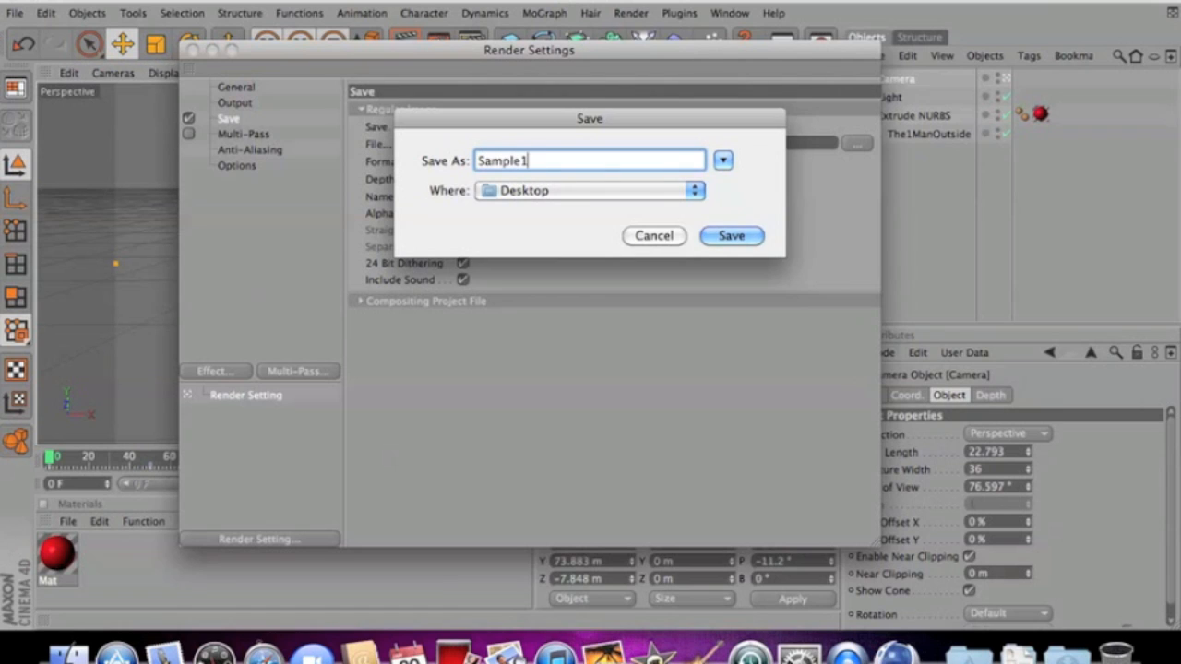
click(720, 237)
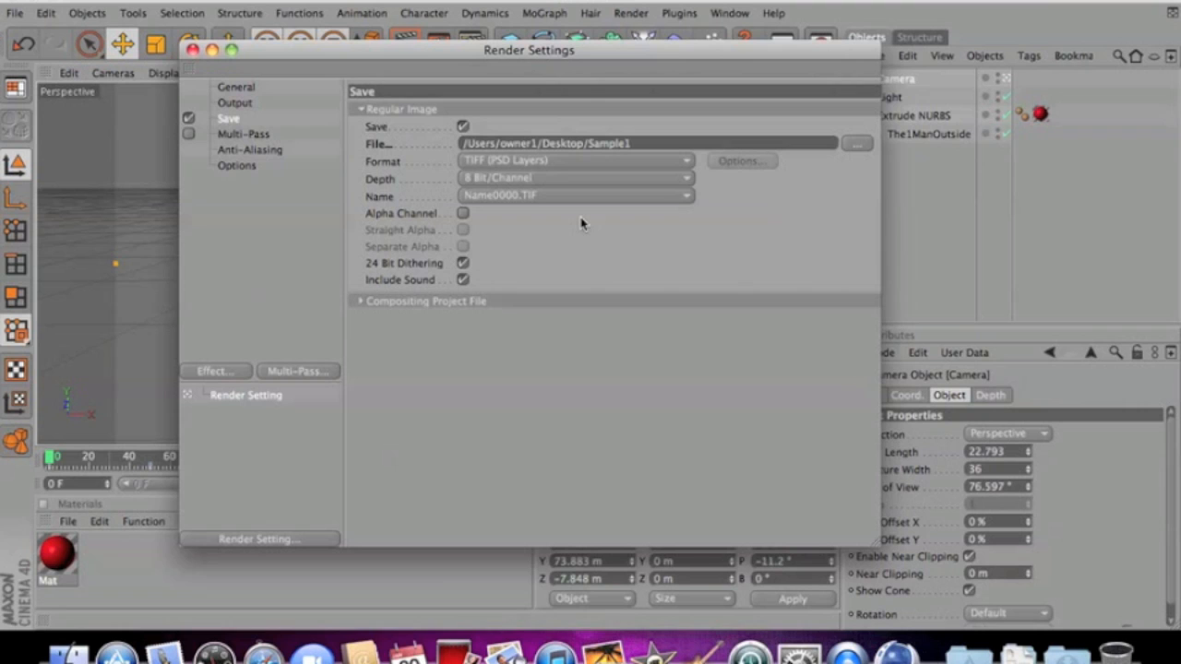
click(556, 163)
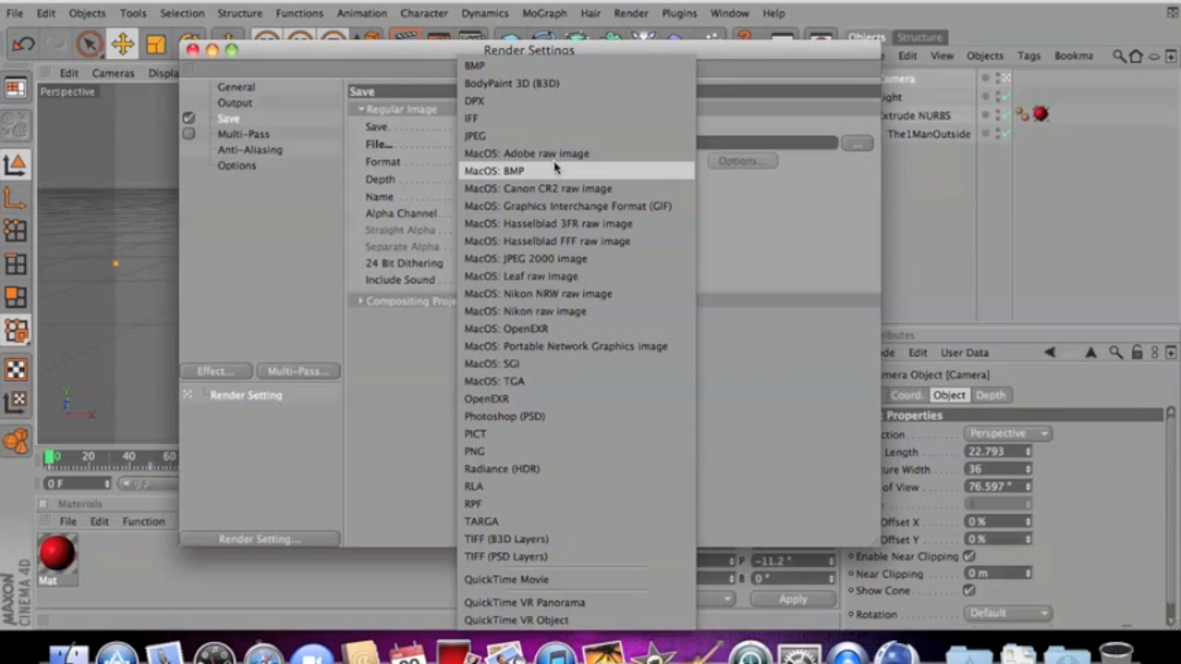
click(528, 578)
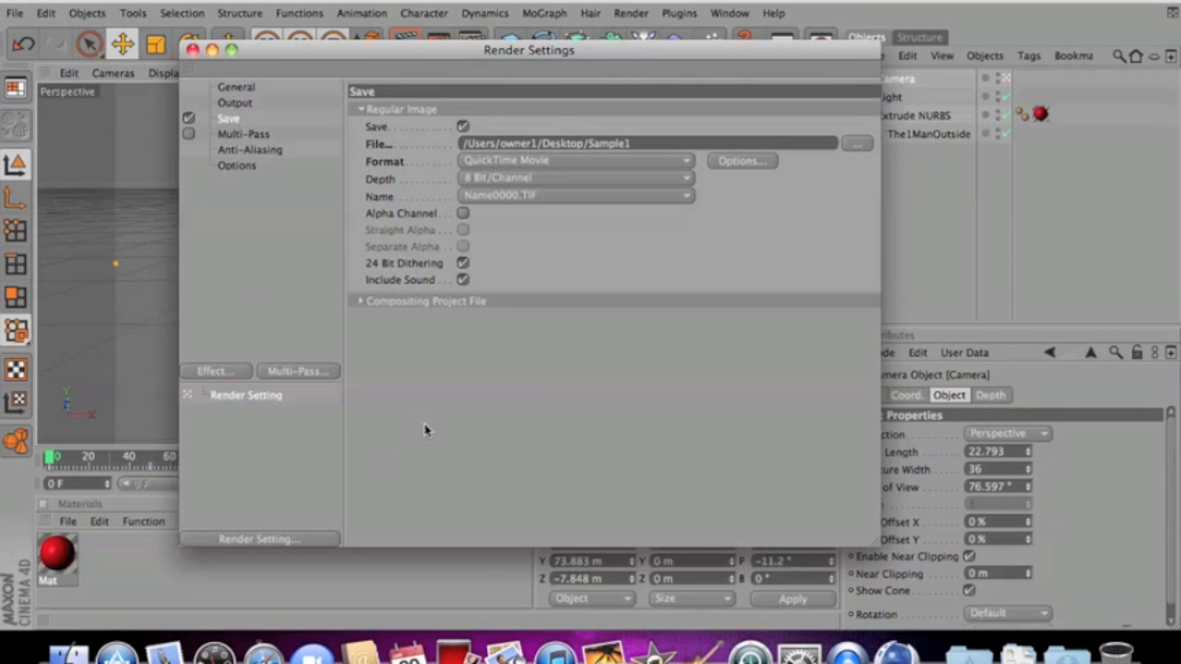
Review the anti-aliasing, options, save, output and general render settings before rendering
click(270, 135)
click(266, 153)
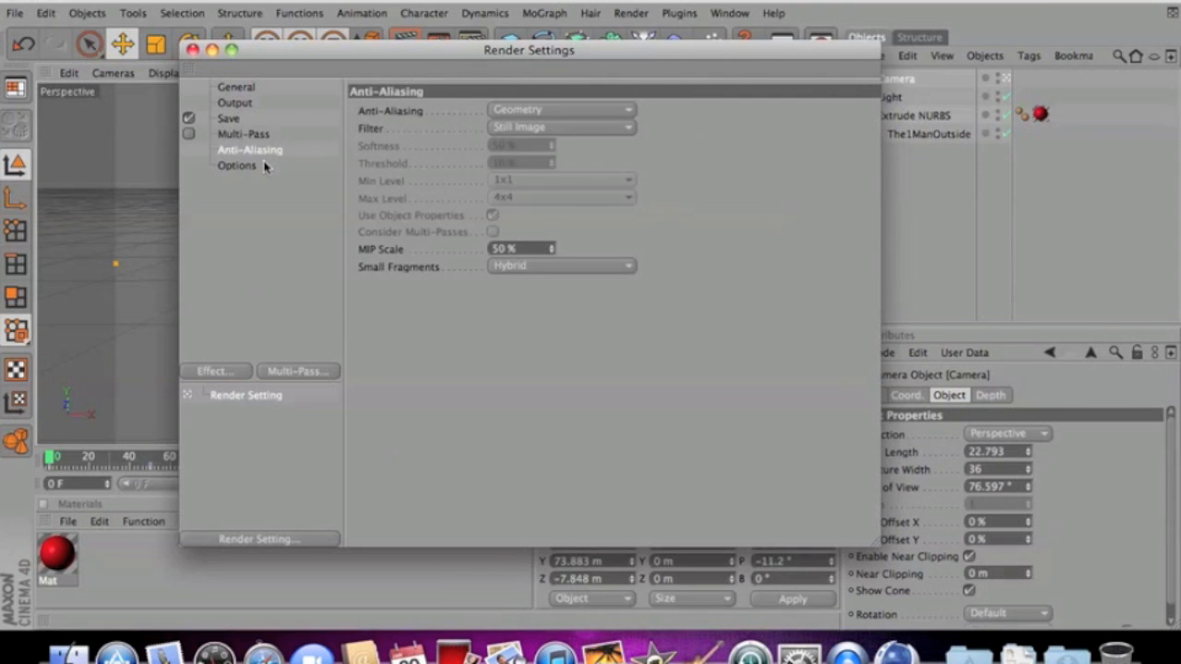
click(263, 166)
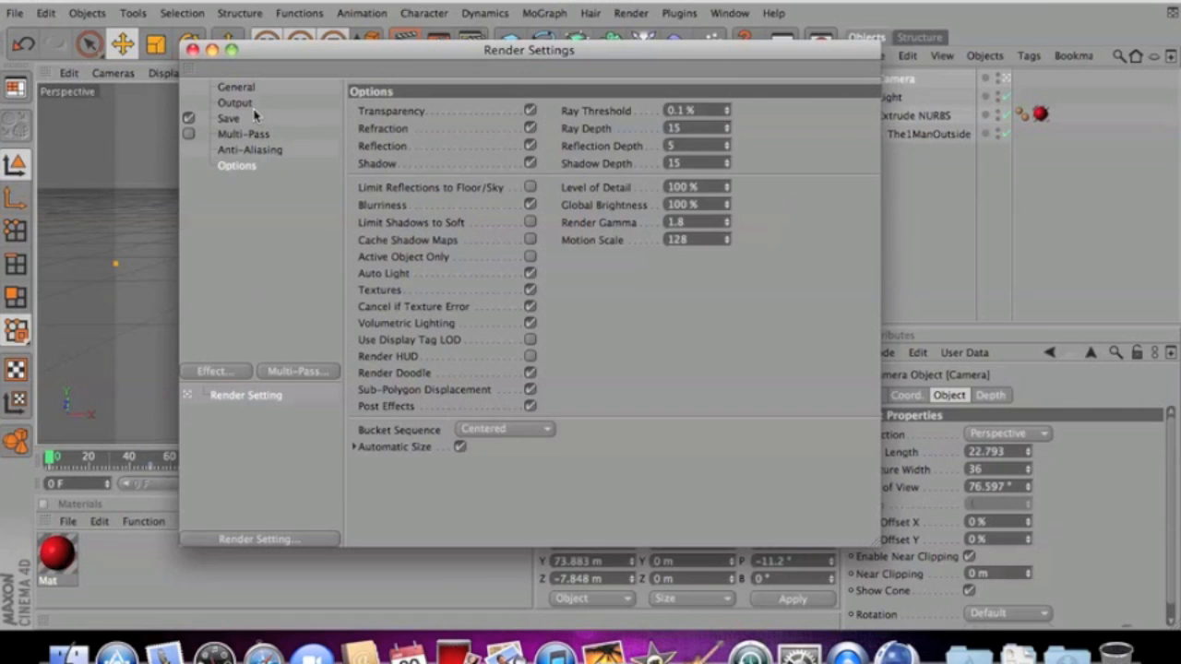
click(258, 117)
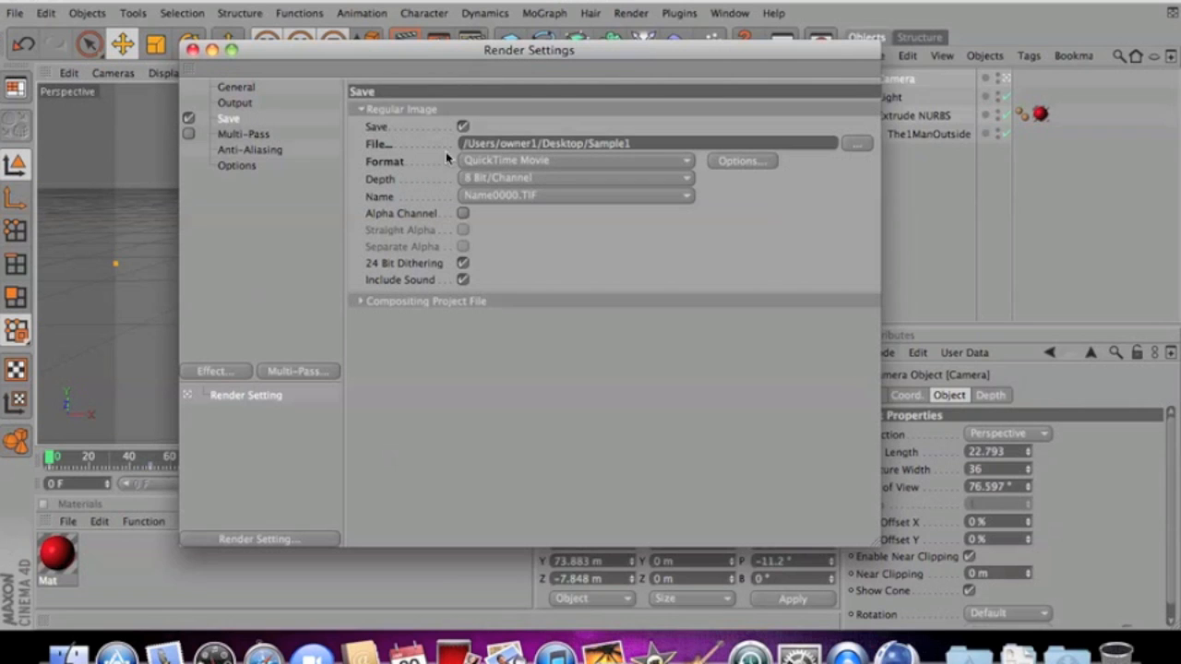
click(282, 99)
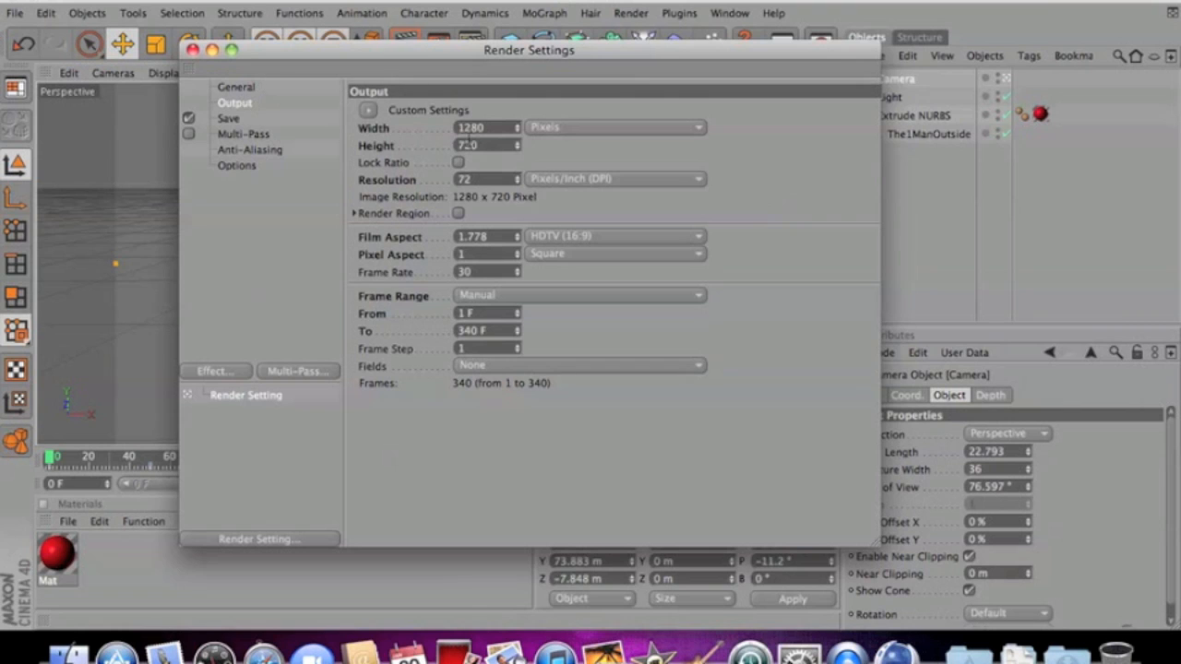
click(249, 87)
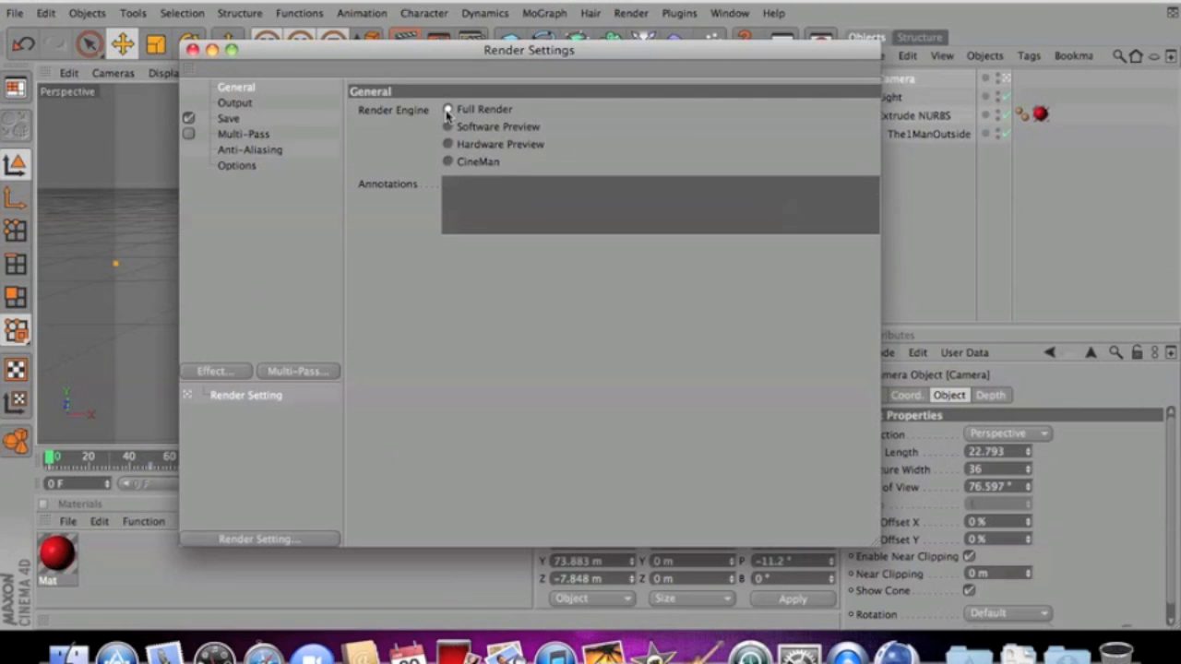
Close the render settings and render the whole animation in the Picture Viewer
click(193, 51)
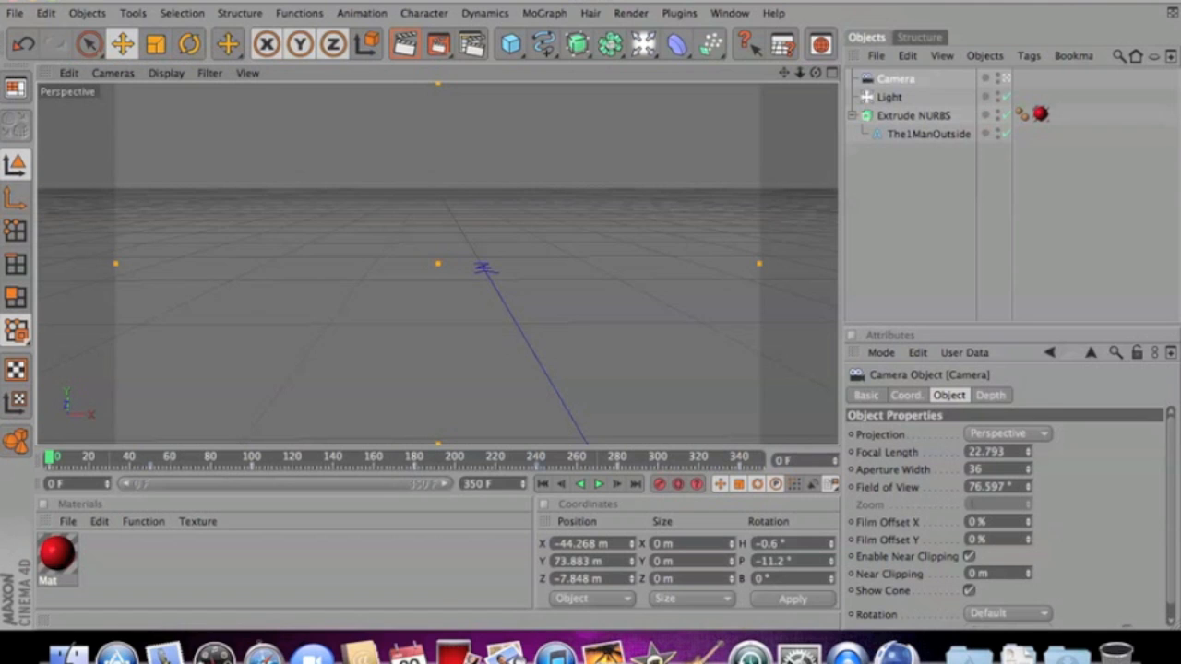
click(439, 46)
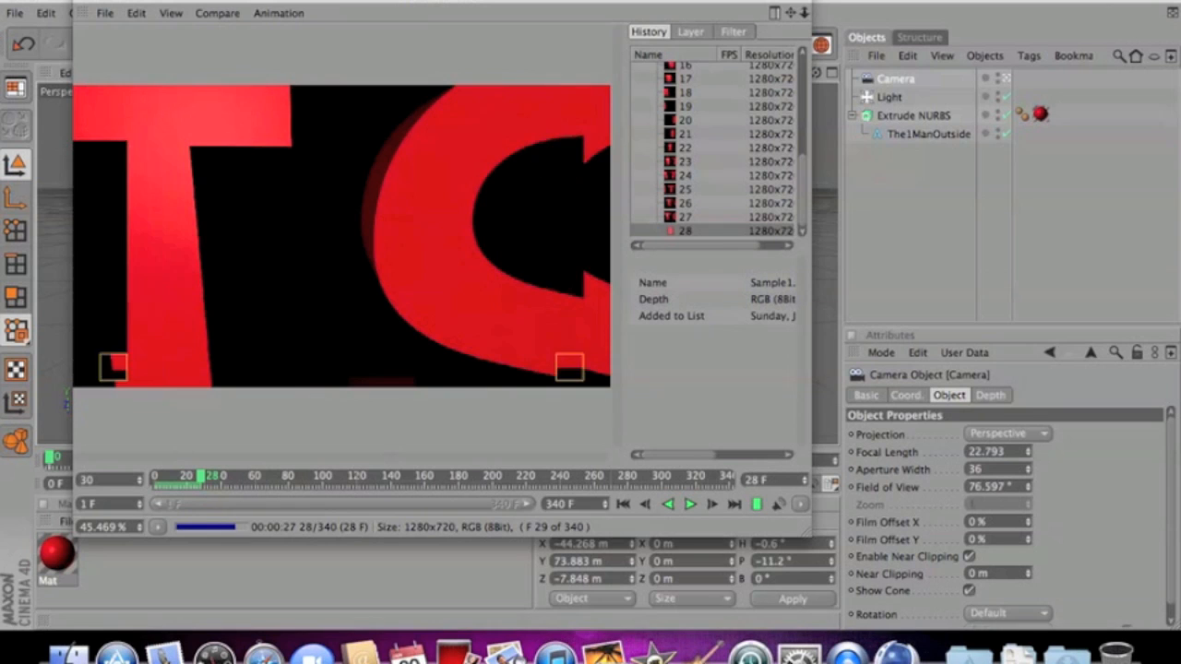
click(190, 0)
mouse_move(270, 0)
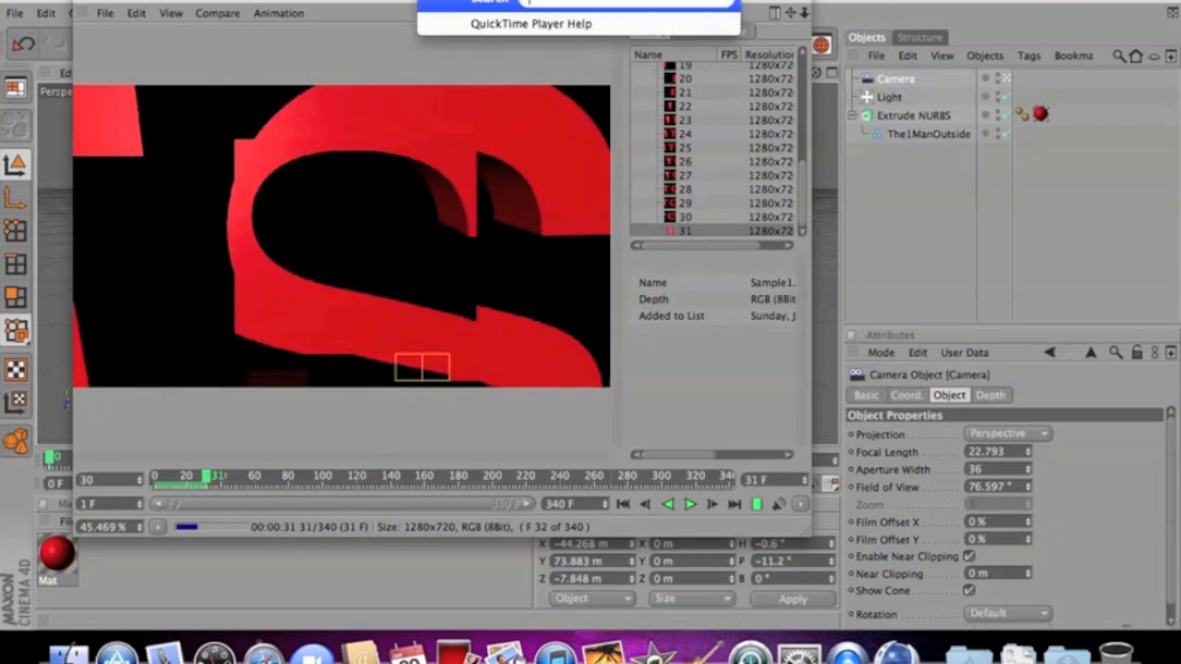
click(437, 0)
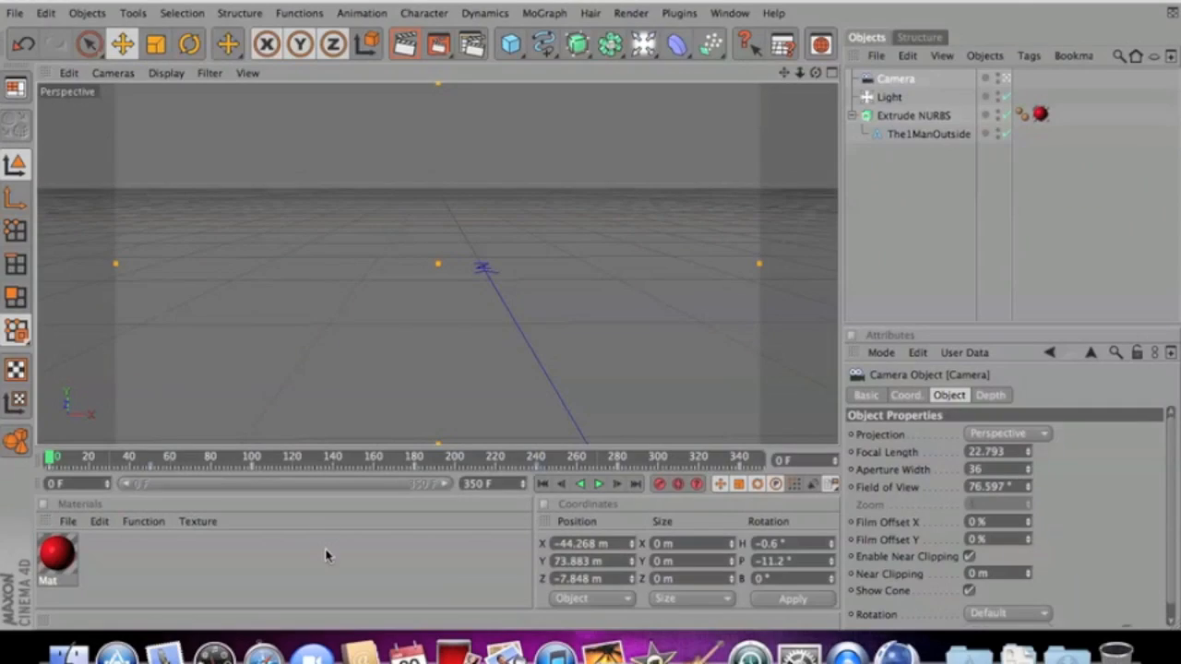
click(325, 561)
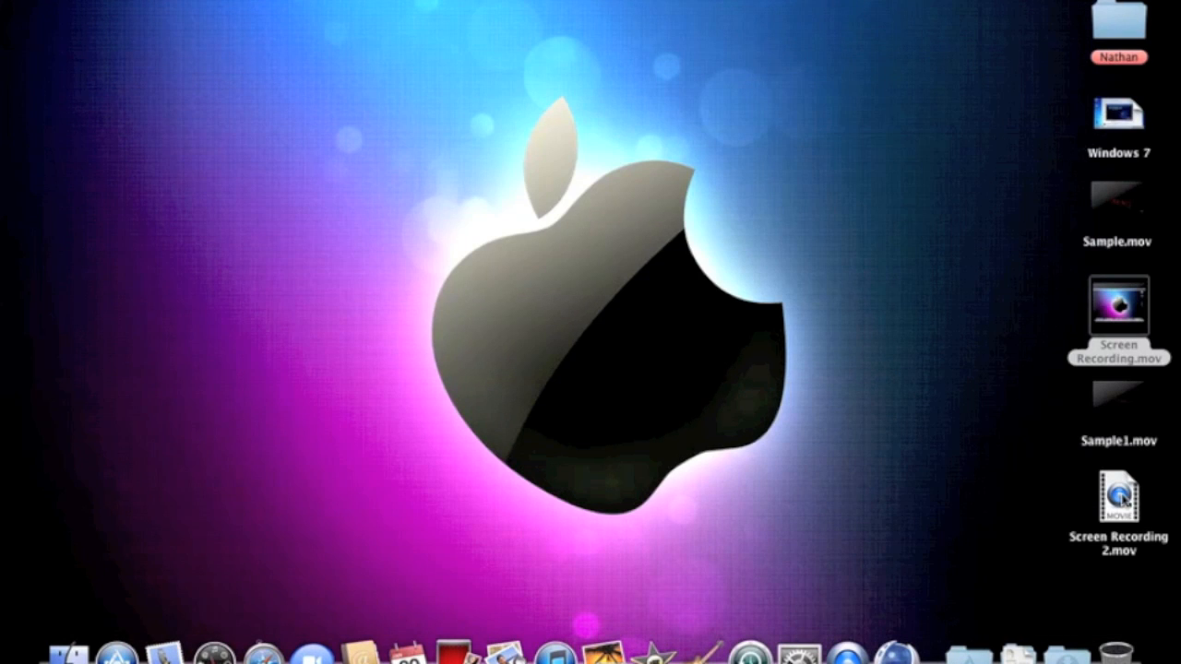
Open the rendered Sample1.mov from the desktop in QuickTime Player, play it through and close it
double_click(1126, 411)
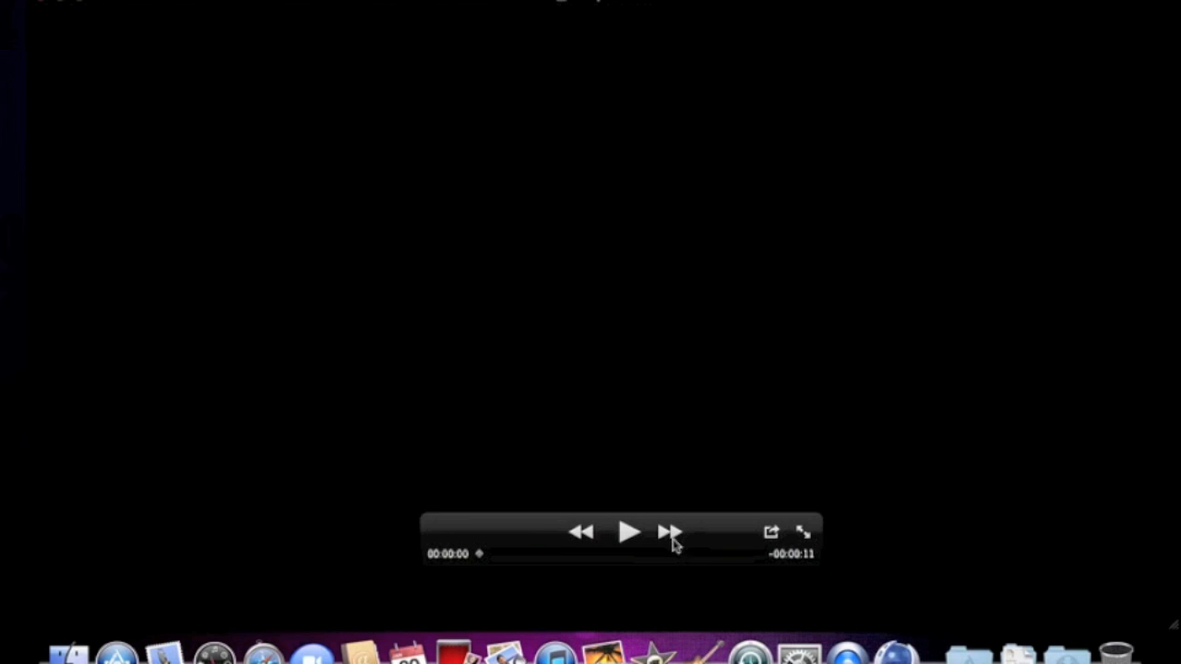
click(627, 533)
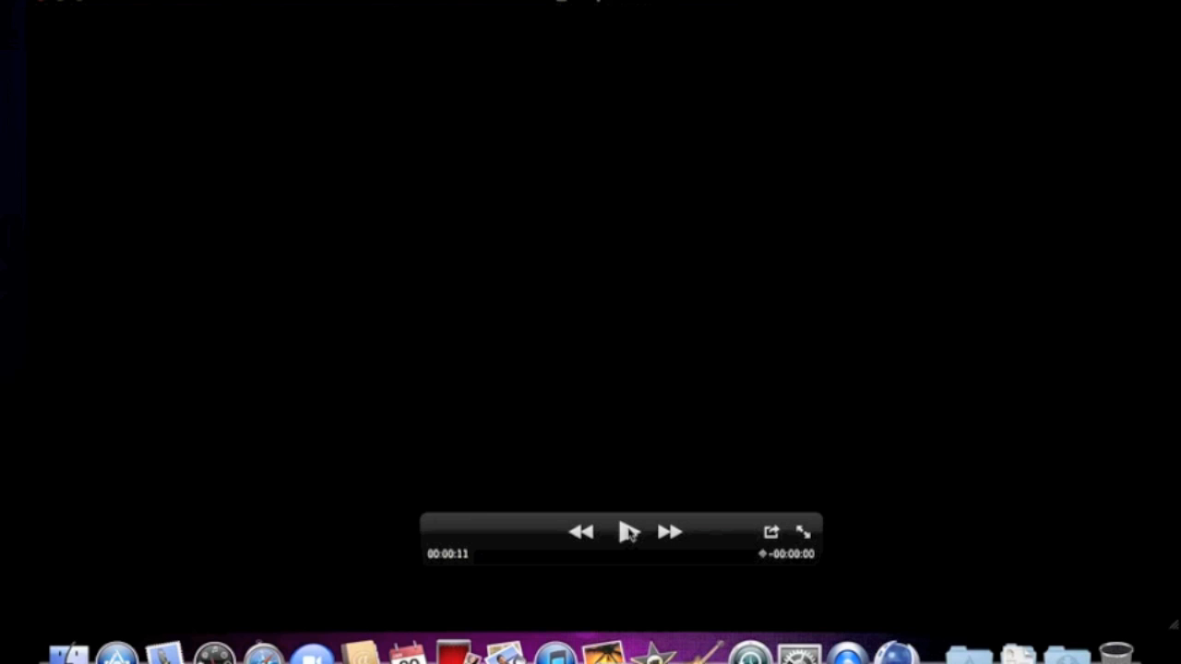
click(42, 1)
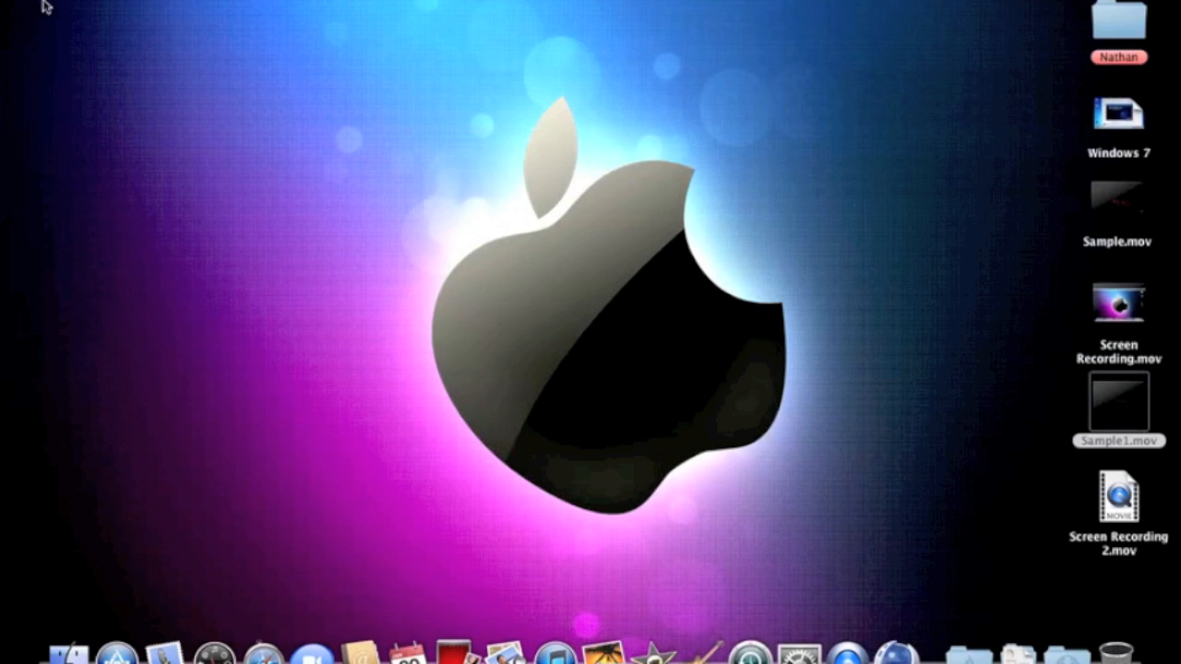